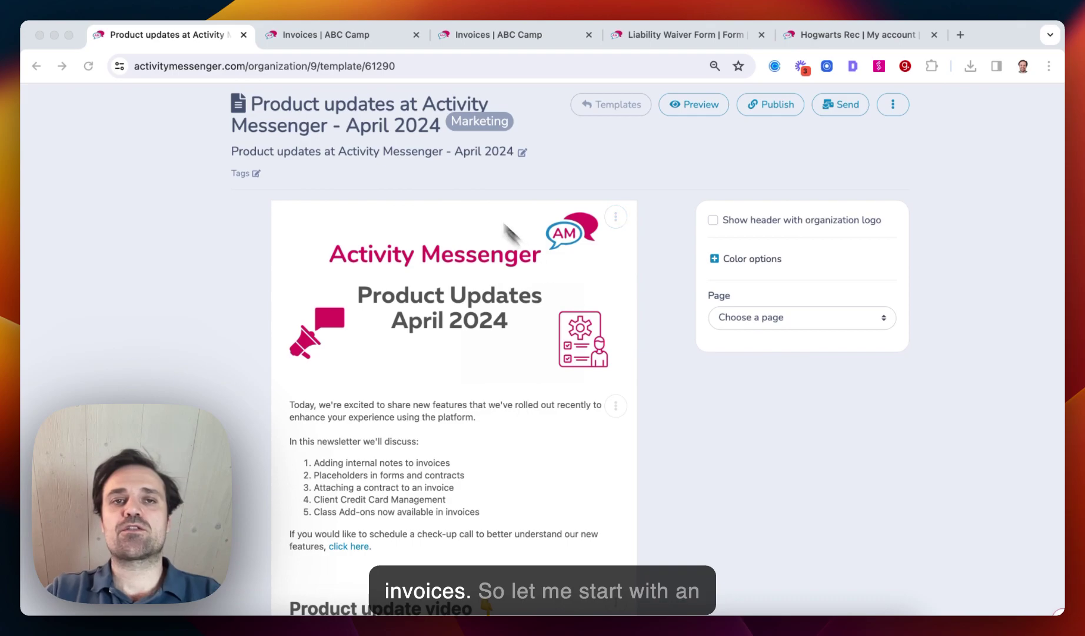
# - Add the Before care class add-on for Camp Week 1 to the paid camp invoice, at a price of 10 and quantity 1
pyautogui.click(303, 33)
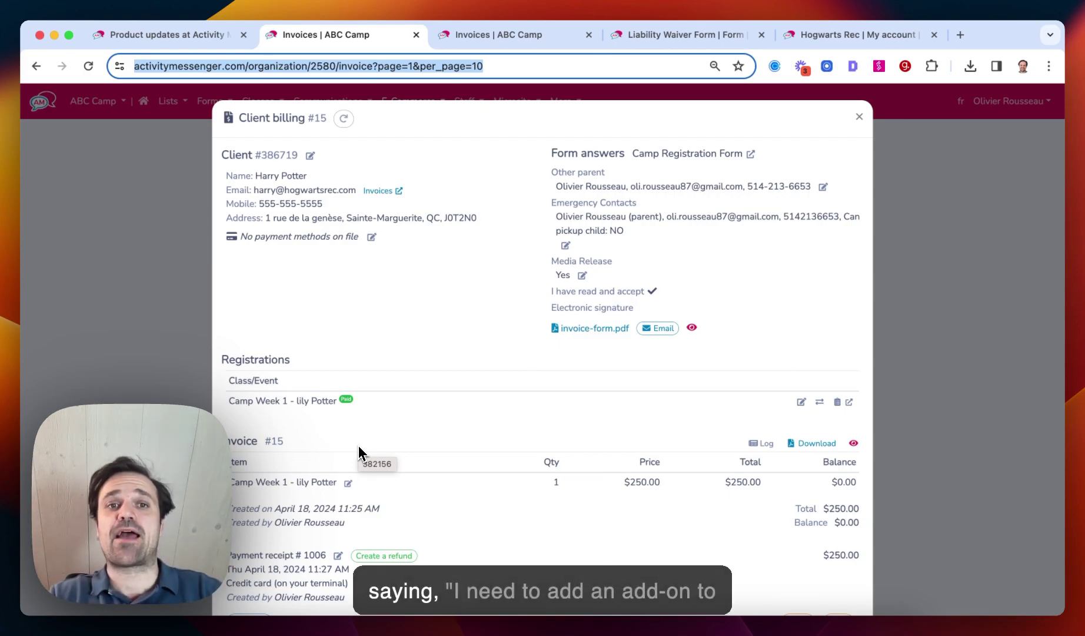
pyautogui.scroll(-10, 353, 441)
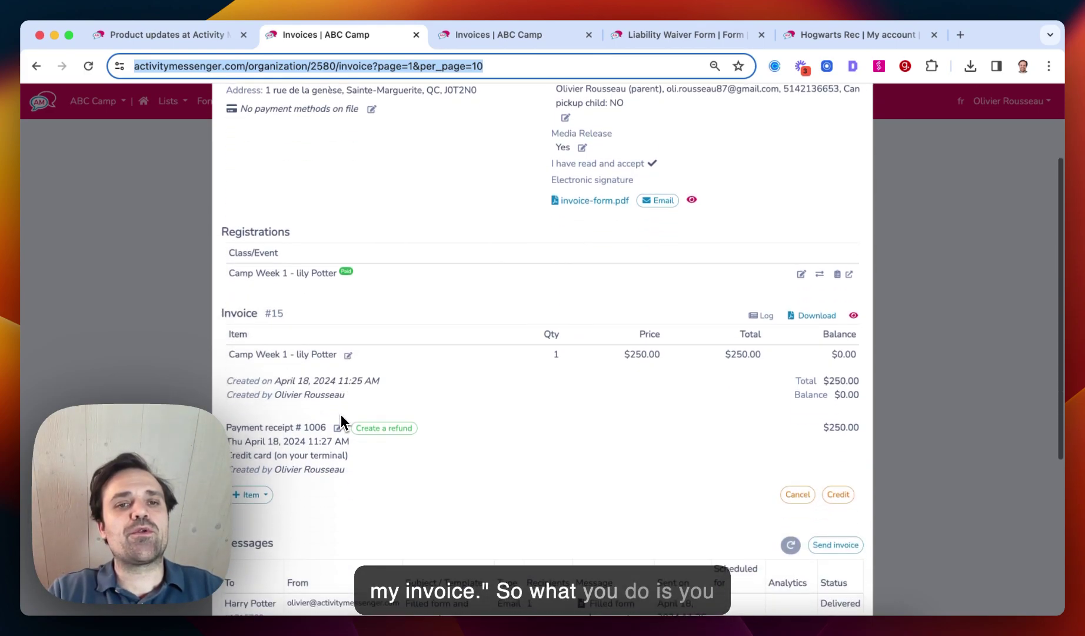
pyautogui.click(262, 293)
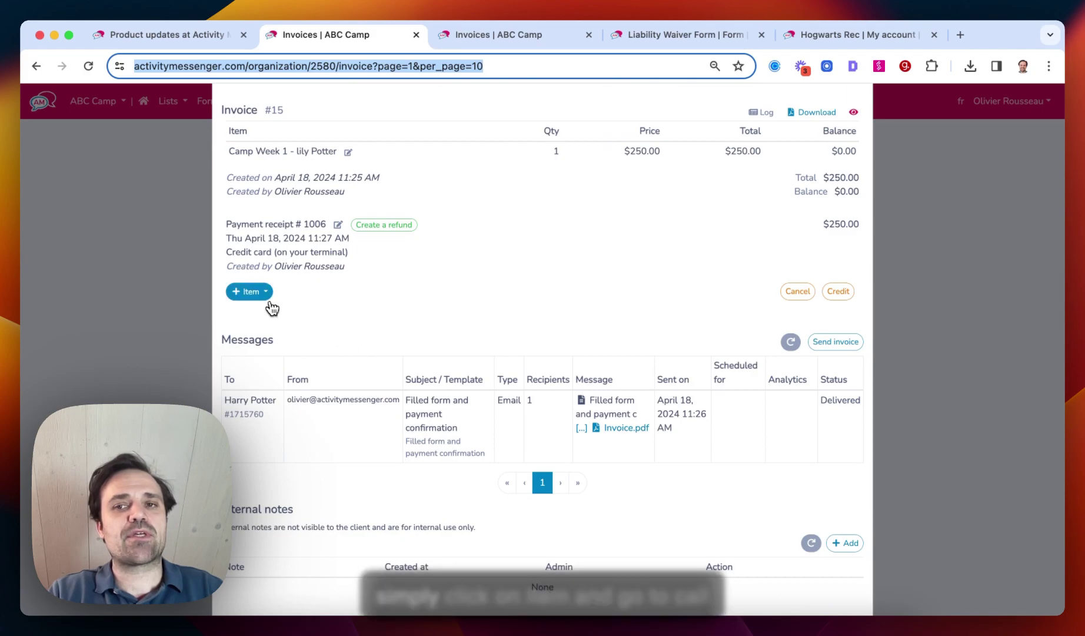
pyautogui.click(276, 334)
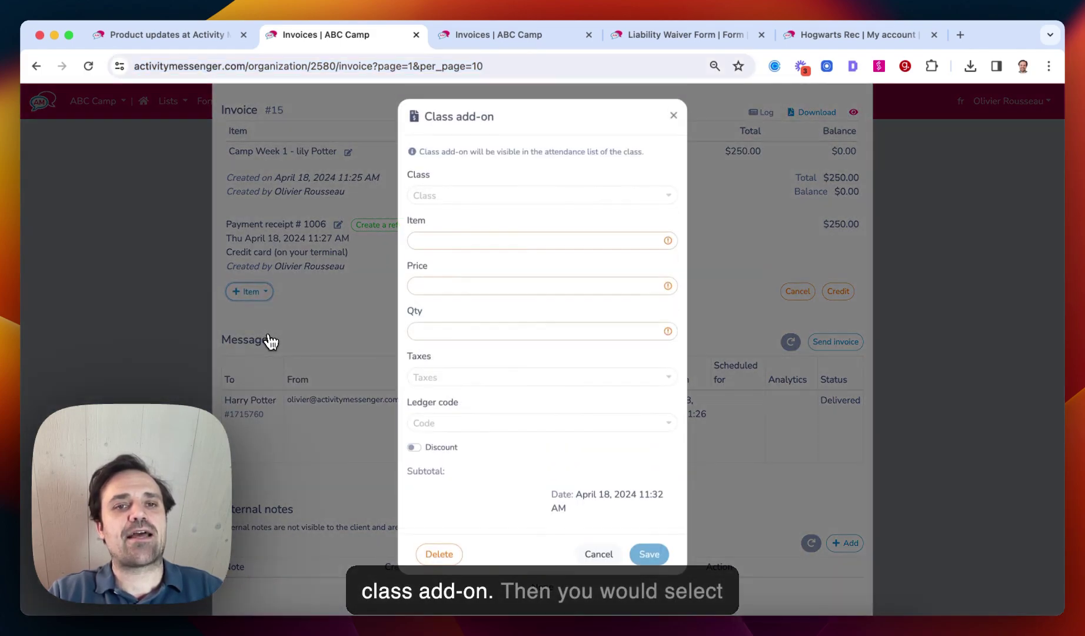
pyautogui.click(463, 203)
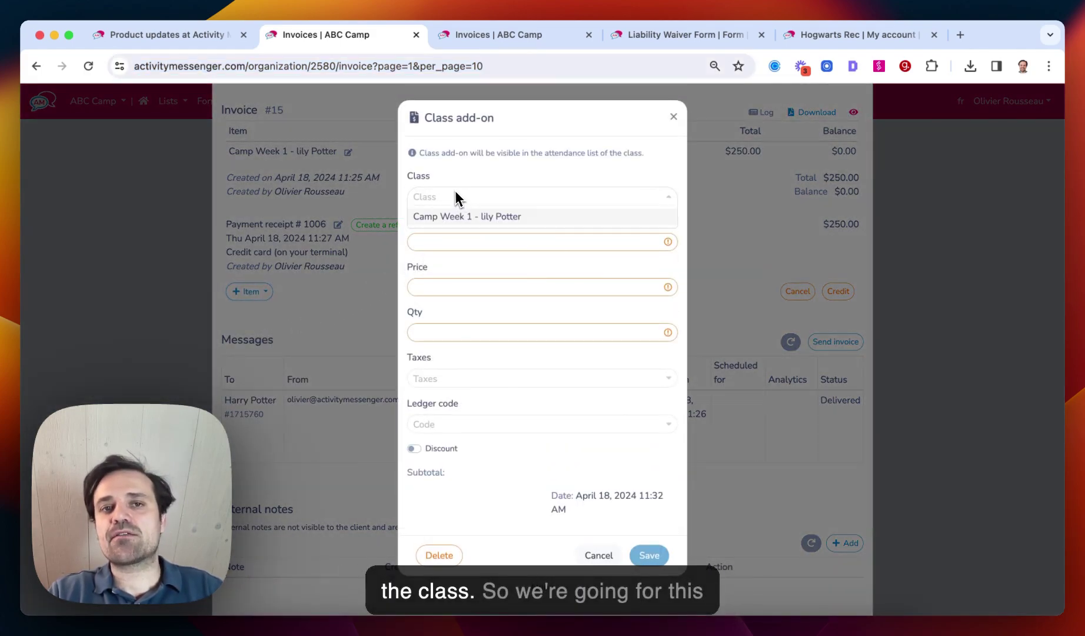
pyautogui.click(458, 221)
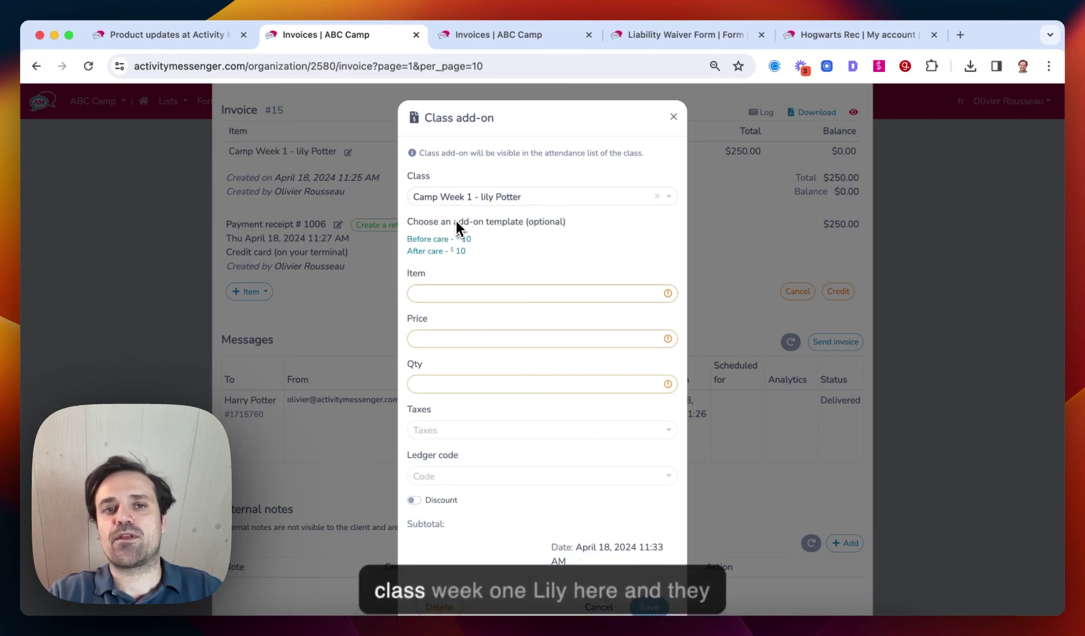
pyautogui.click(440, 246)
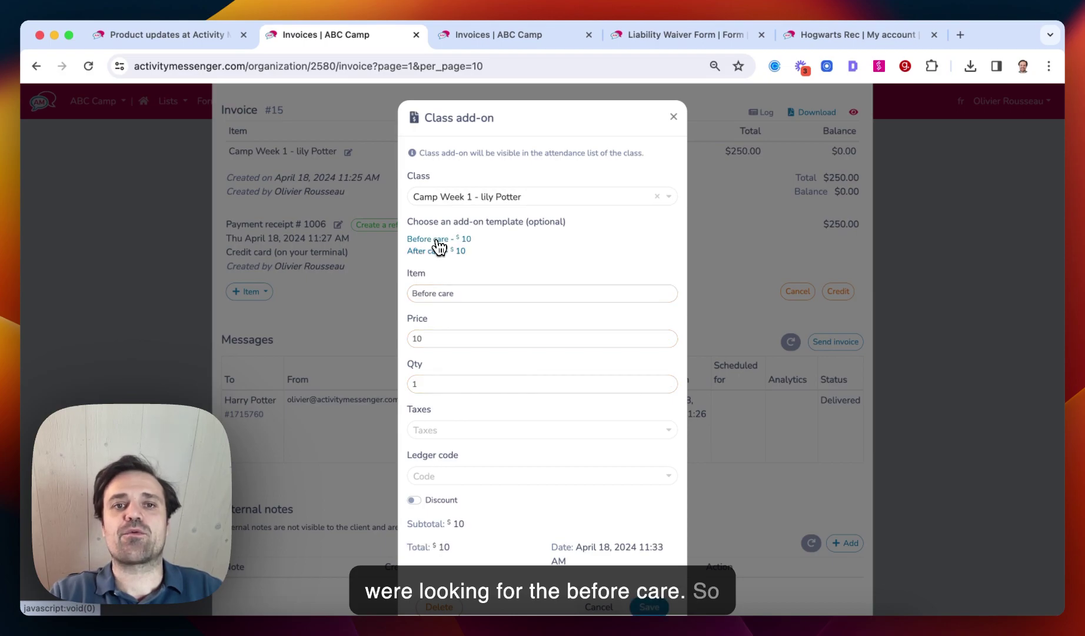
pyautogui.scroll(-1, 567, 359)
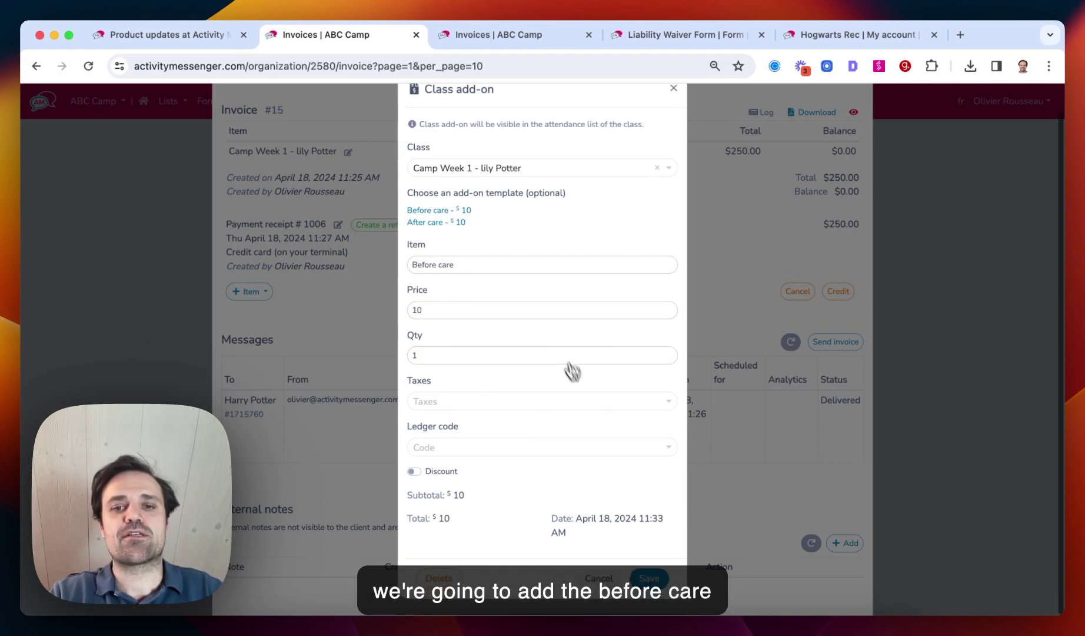
pyautogui.click(655, 580)
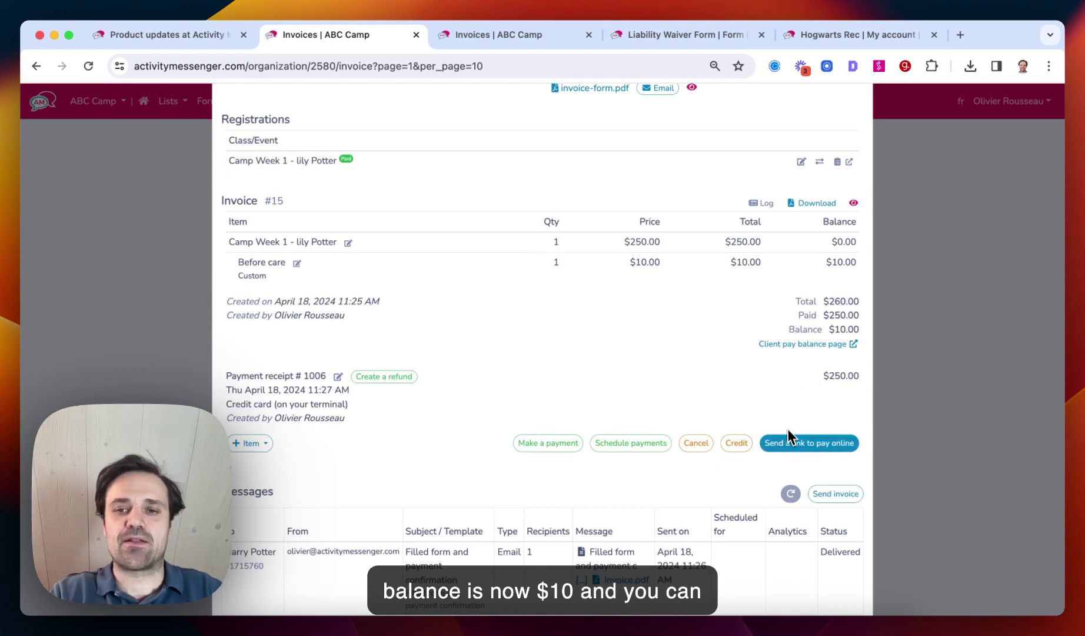
# - Add a short test note to the camp invoice's internal notes and save it
pyautogui.scroll(3, 587, 404)
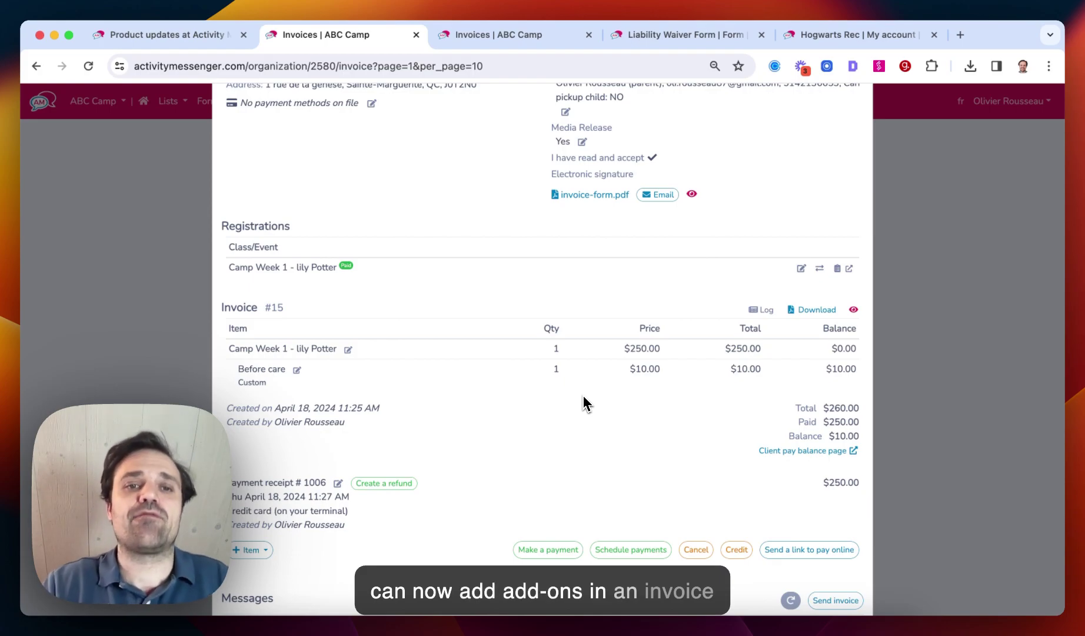
pyautogui.scroll(3, 587, 403)
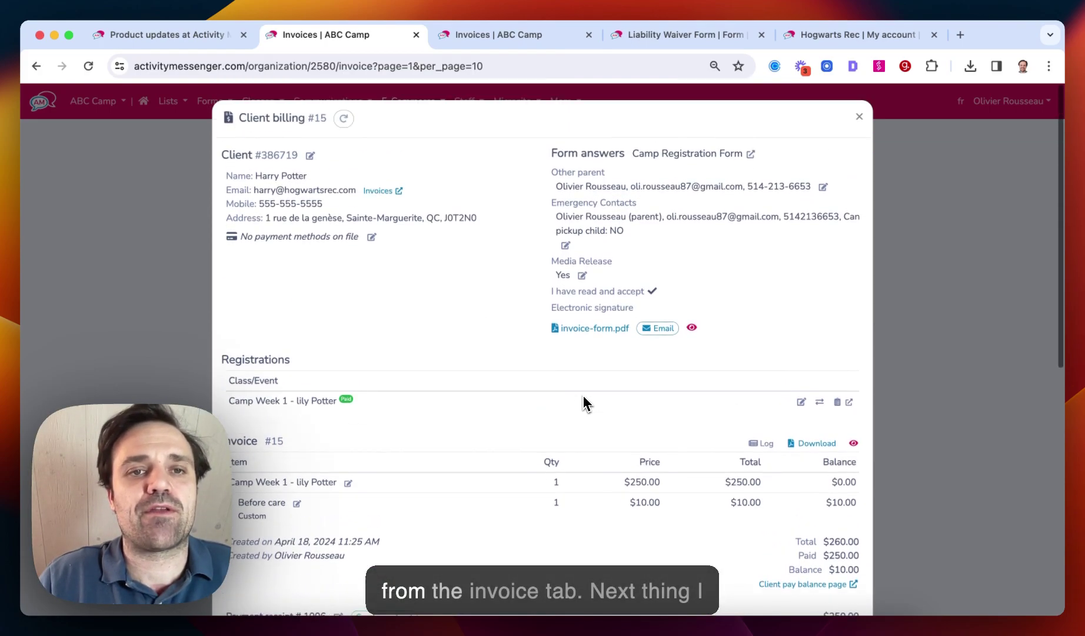
pyautogui.scroll(-3, 458, 172)
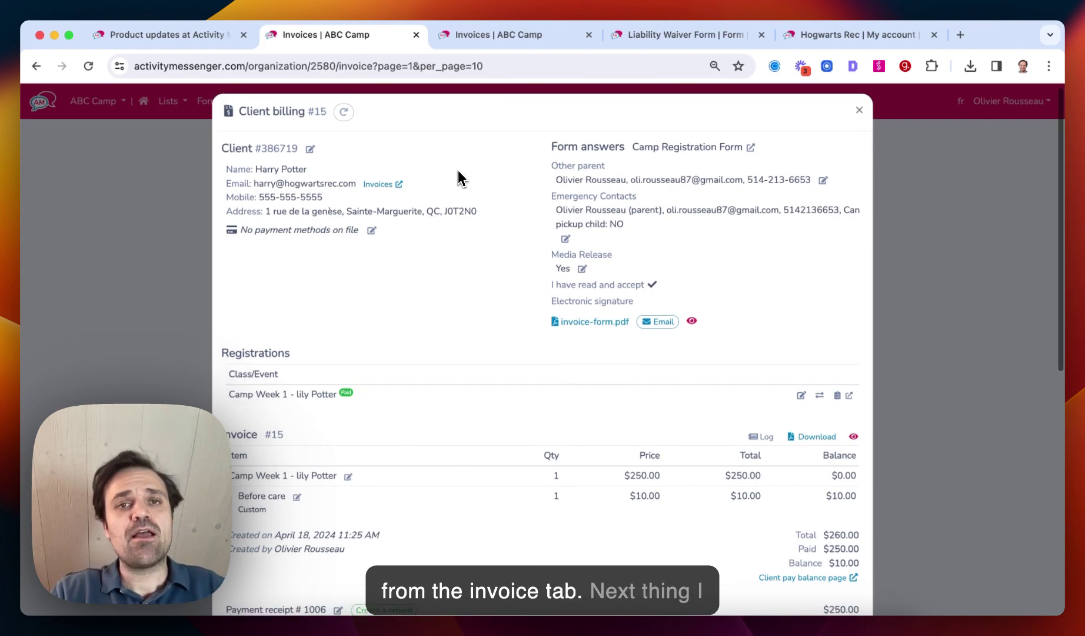
pyautogui.scroll(-5, 458, 171)
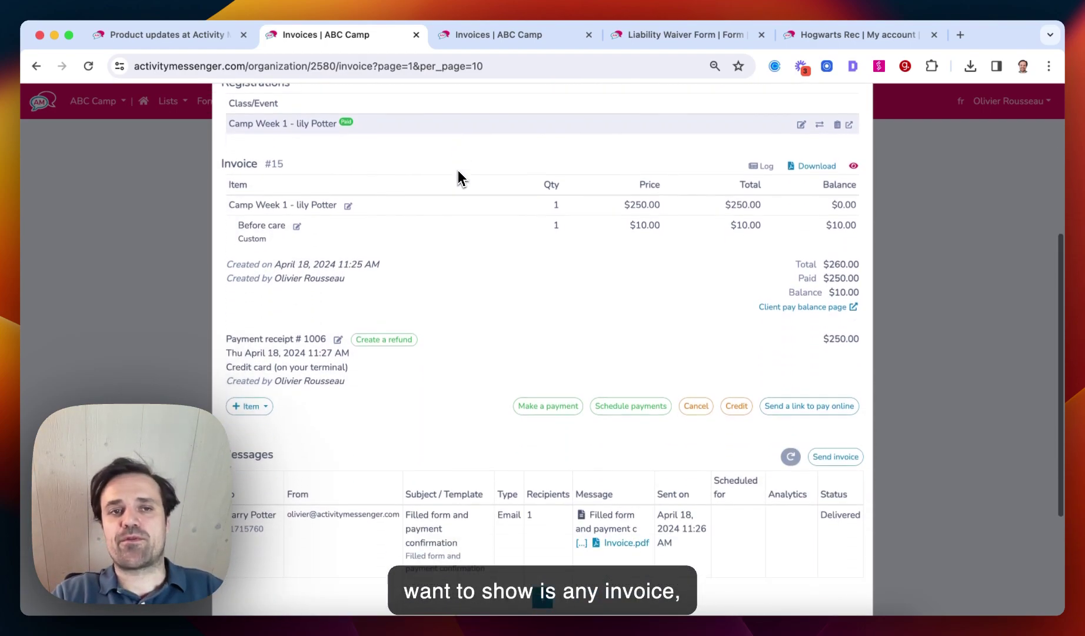
pyautogui.scroll(-3, 458, 171)
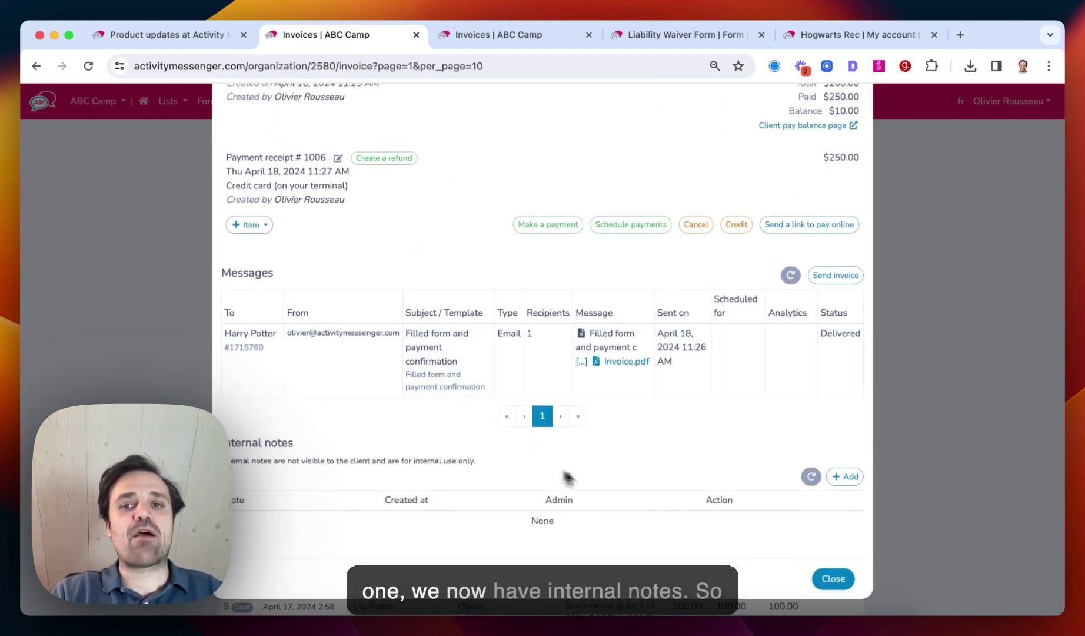
pyautogui.click(836, 479)
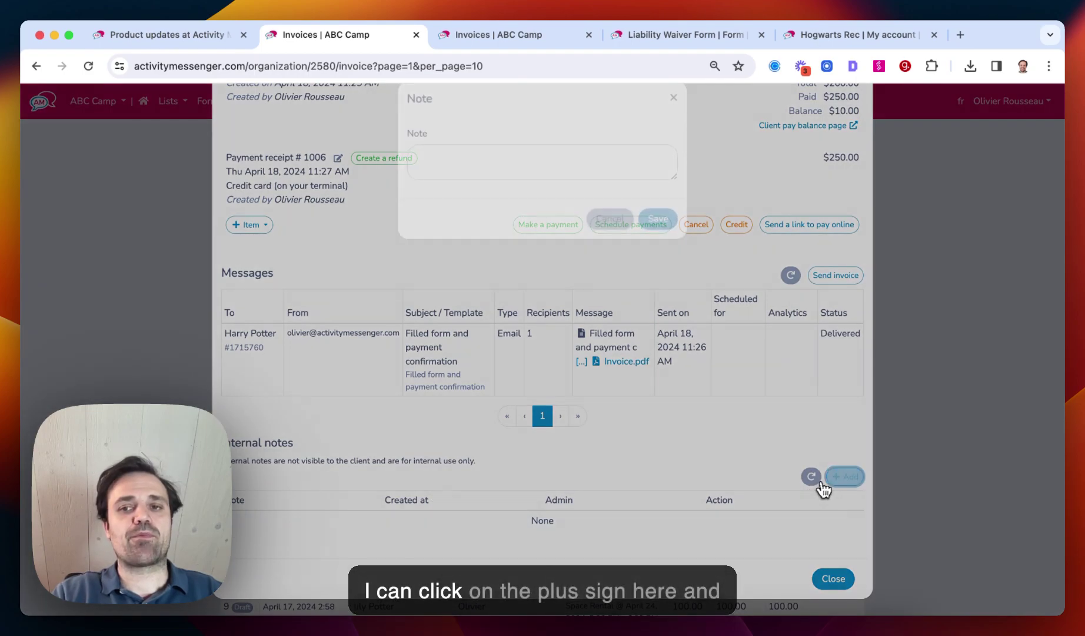
pyautogui.click(508, 180)
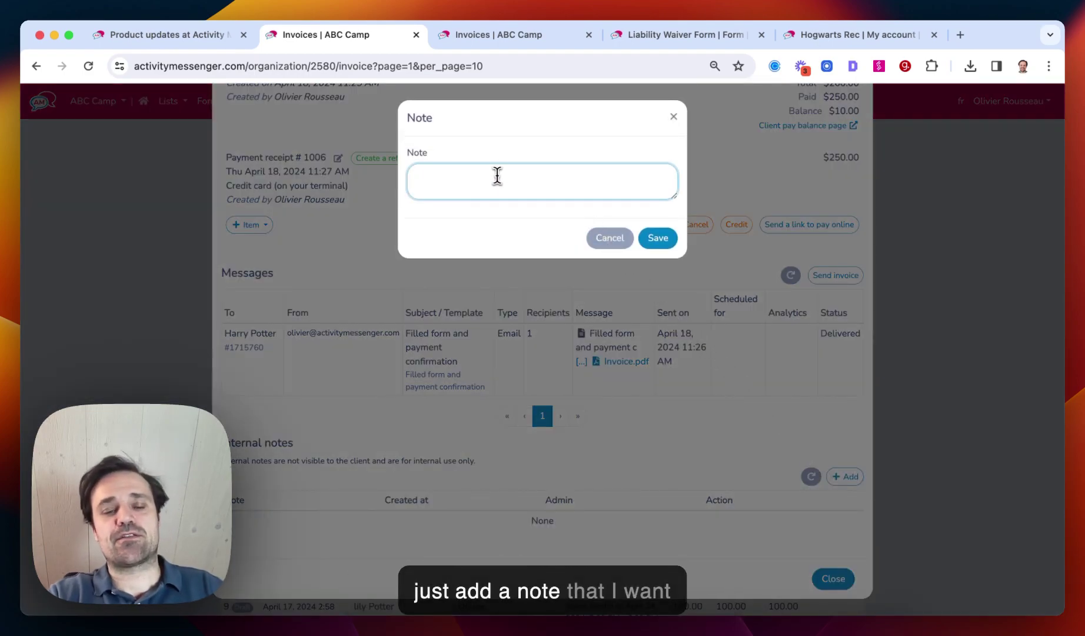
pyautogui.click(650, 238)
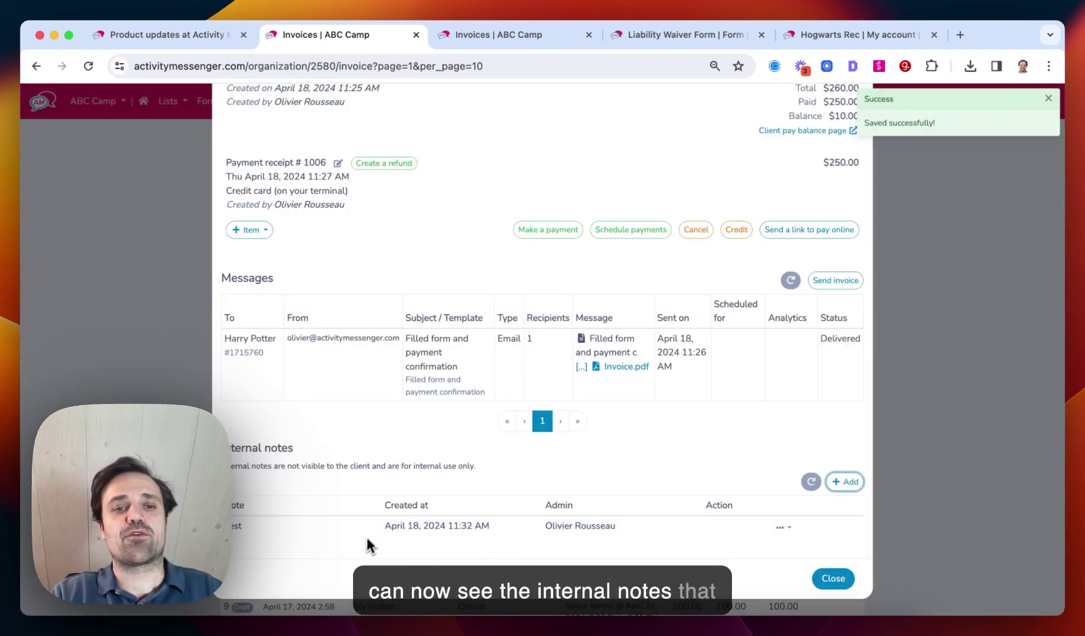
# - Switch to the other client's empty invoice and start a booking item with Space Rental as the resource
pyautogui.scroll(5, 418, 435)
pyautogui.scroll(4, 420, 406)
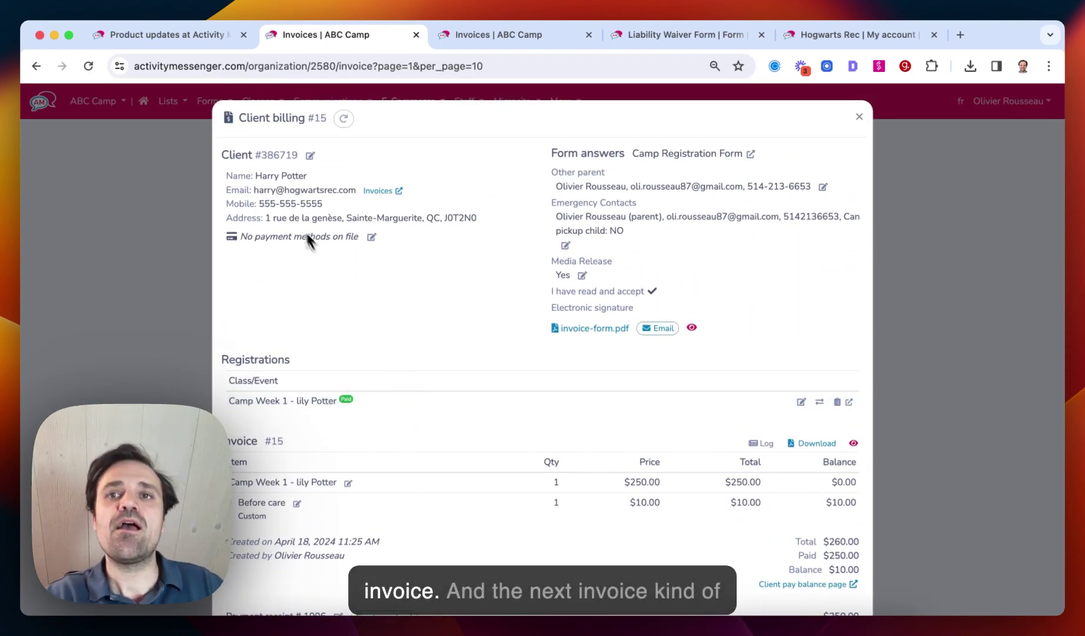
pyautogui.click(513, 42)
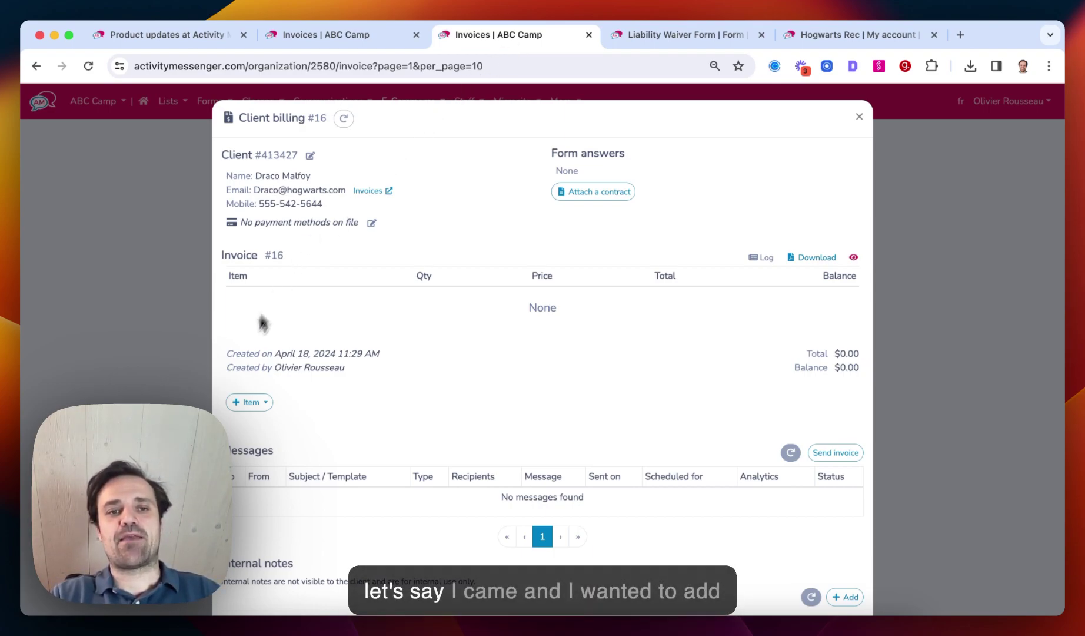
pyautogui.click(249, 402)
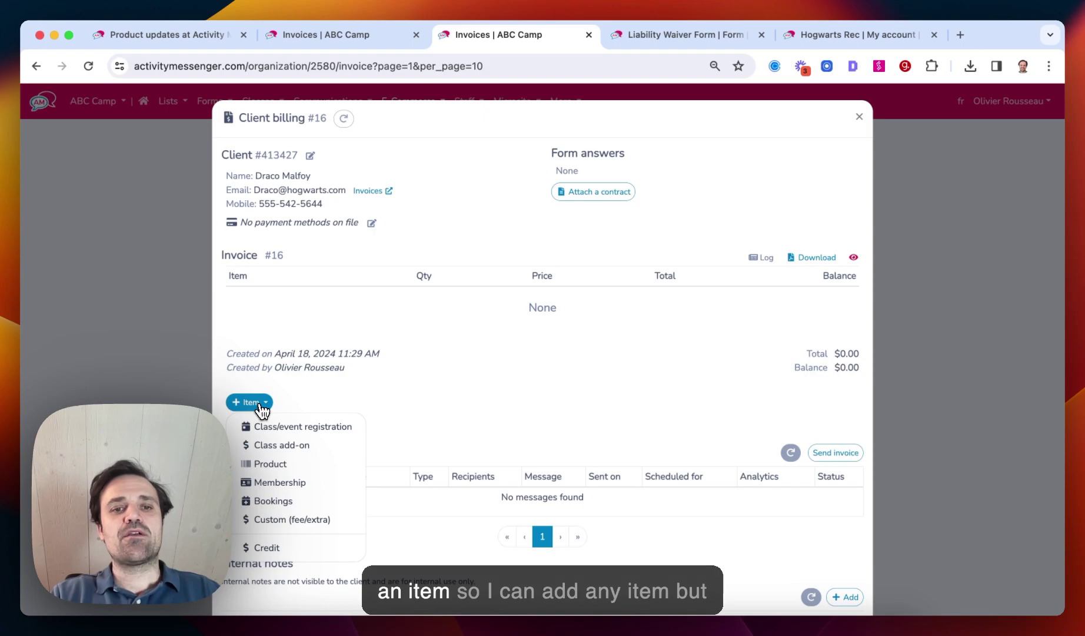
pyautogui.click(271, 501)
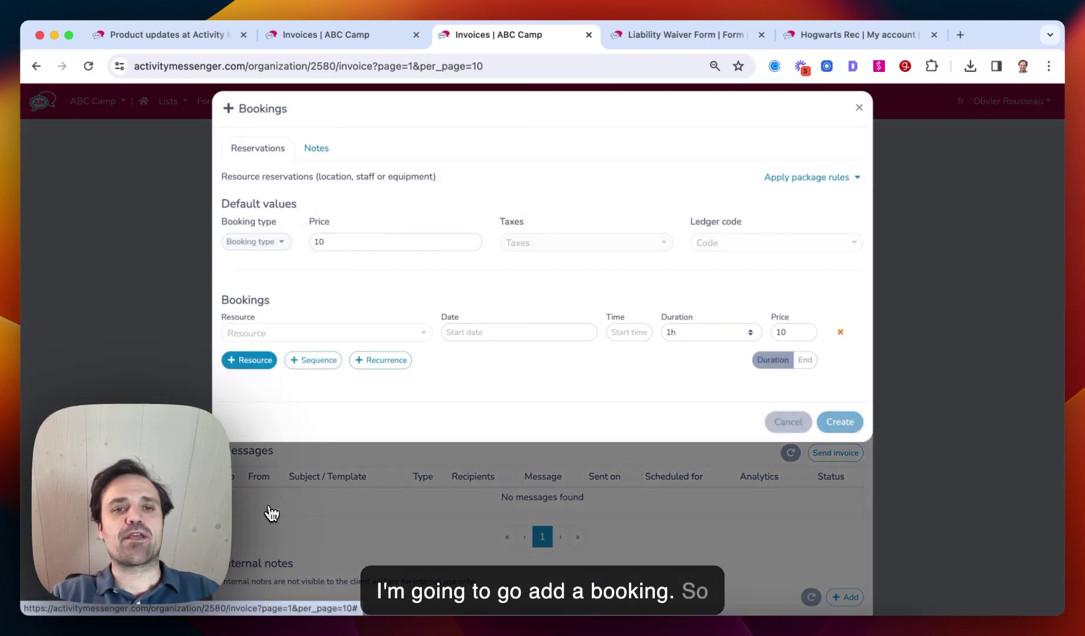
pyautogui.click(308, 342)
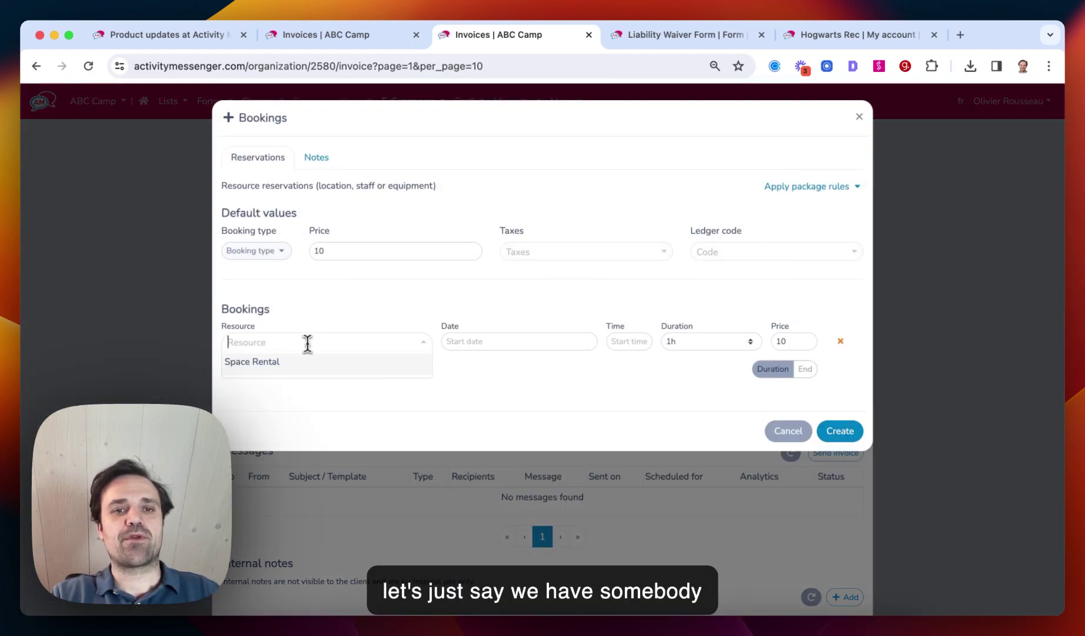
pyautogui.click(257, 367)
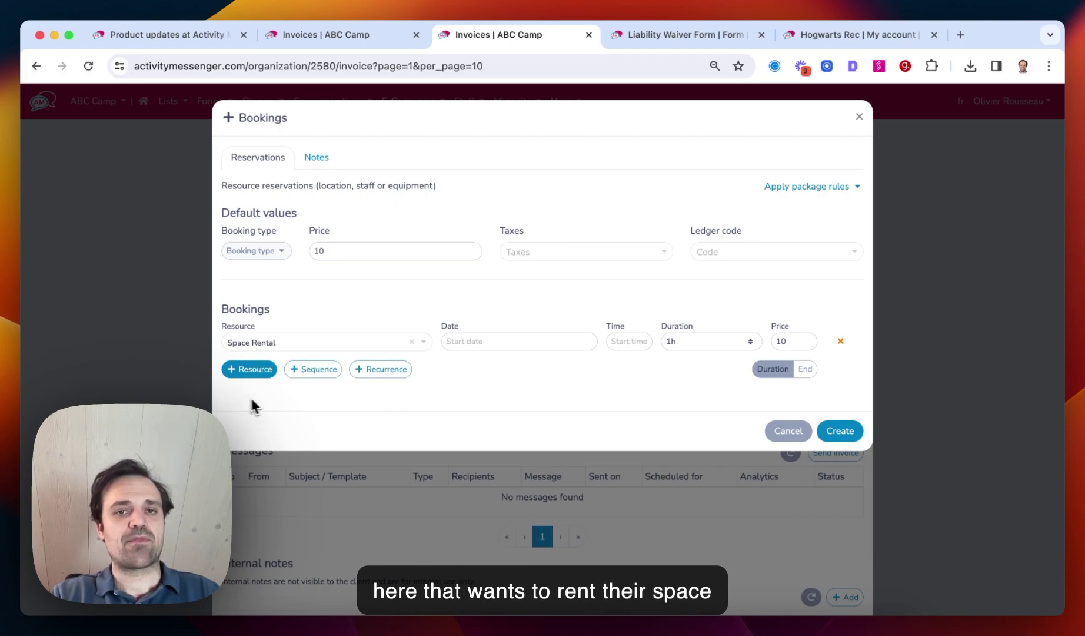
# - Schedule the Space Rental booking for April 23, 2024 at 11:35 AM with a price of 80, and create it
pyautogui.click(483, 341)
pyautogui.click(506, 469)
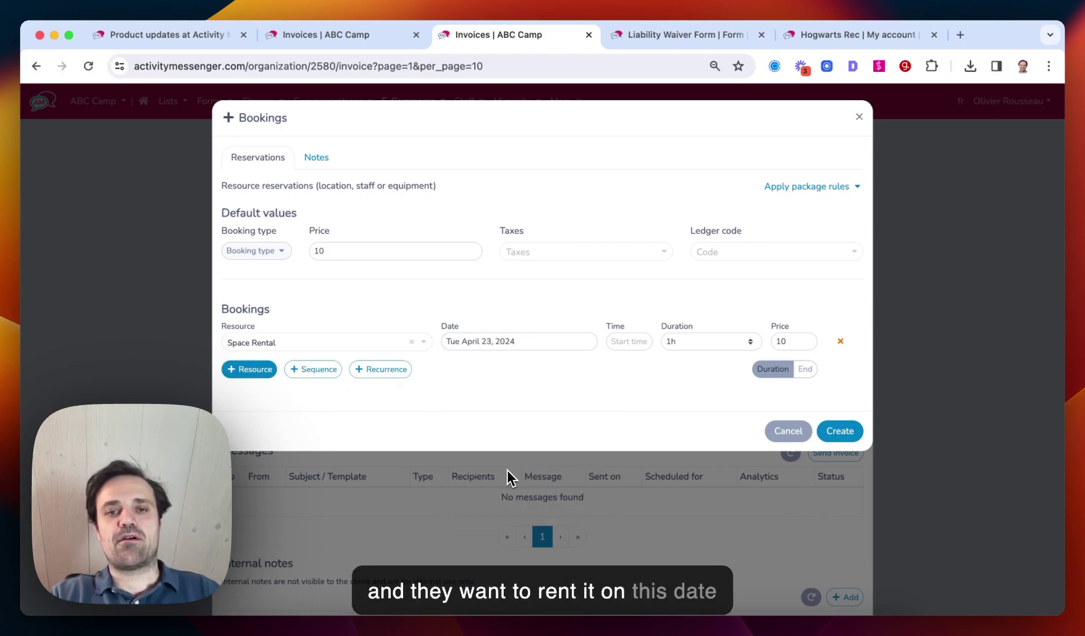
pyautogui.click(628, 341)
pyautogui.click(593, 393)
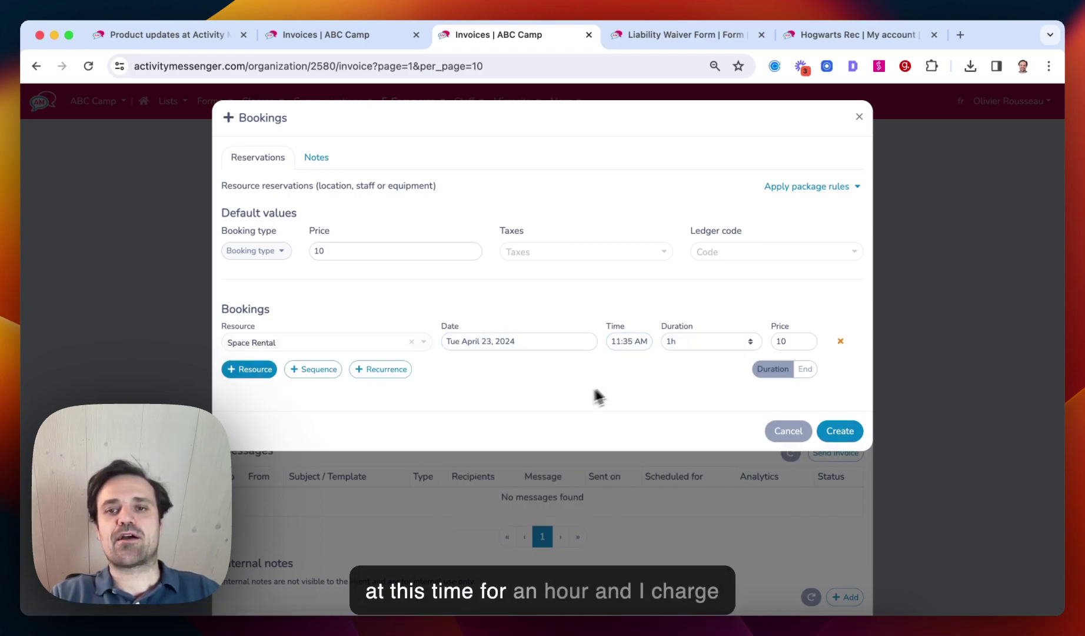
pyautogui.doubleClick(775, 342)
pyautogui.write('80')
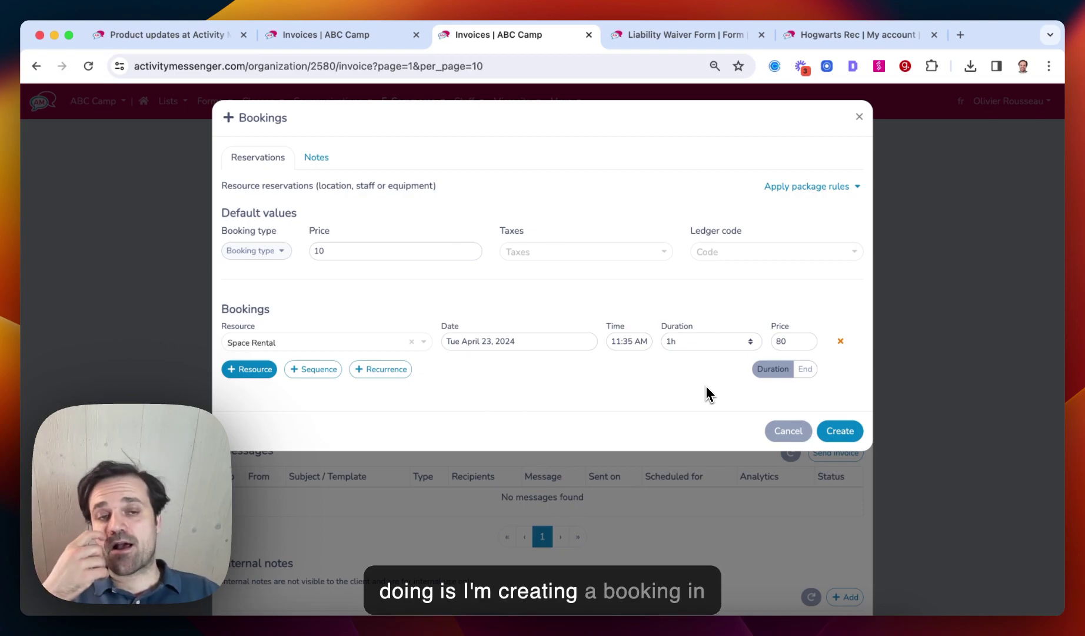
pyautogui.click(831, 434)
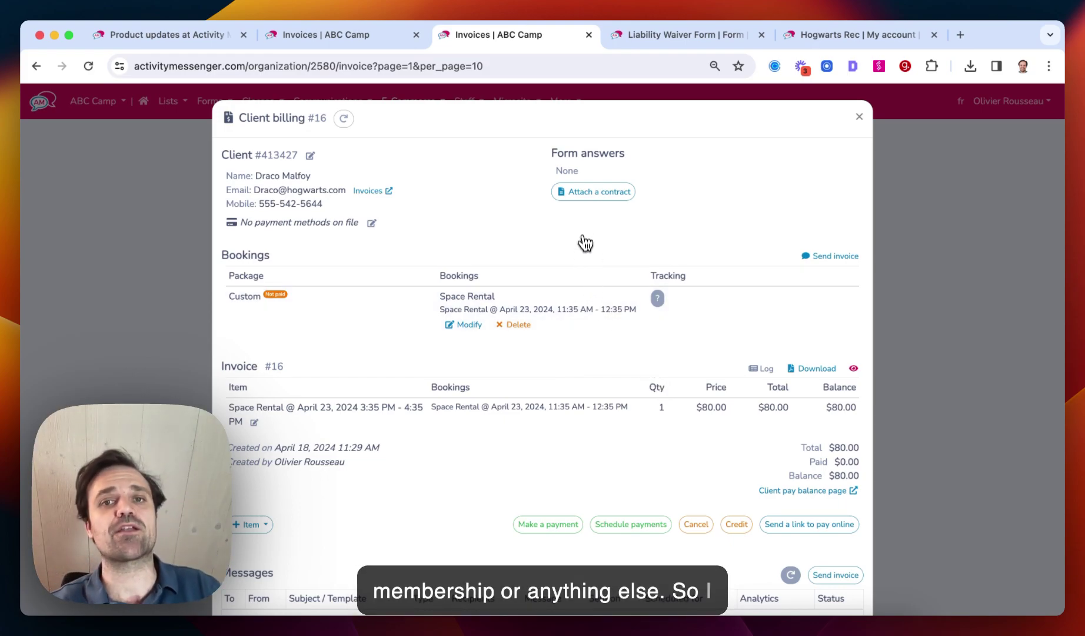
# - Attach the Camp Rental Contract to the space rental invoice and review its draft, sent and signed tracking details
pyautogui.click(596, 194)
pyautogui.click(516, 176)
pyautogui.click(441, 193)
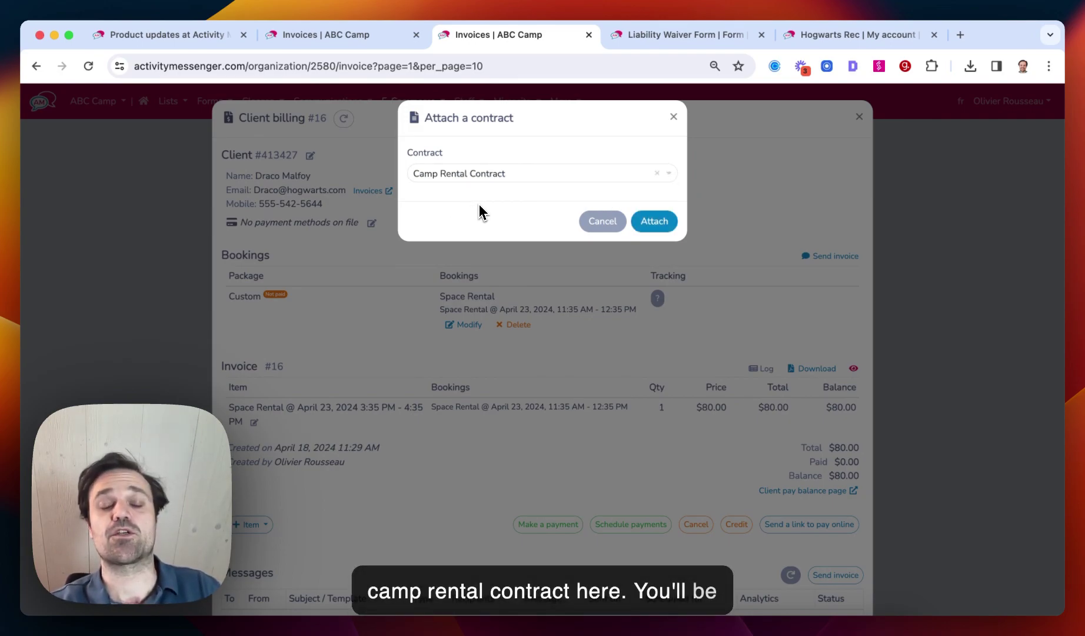
pyautogui.click(652, 224)
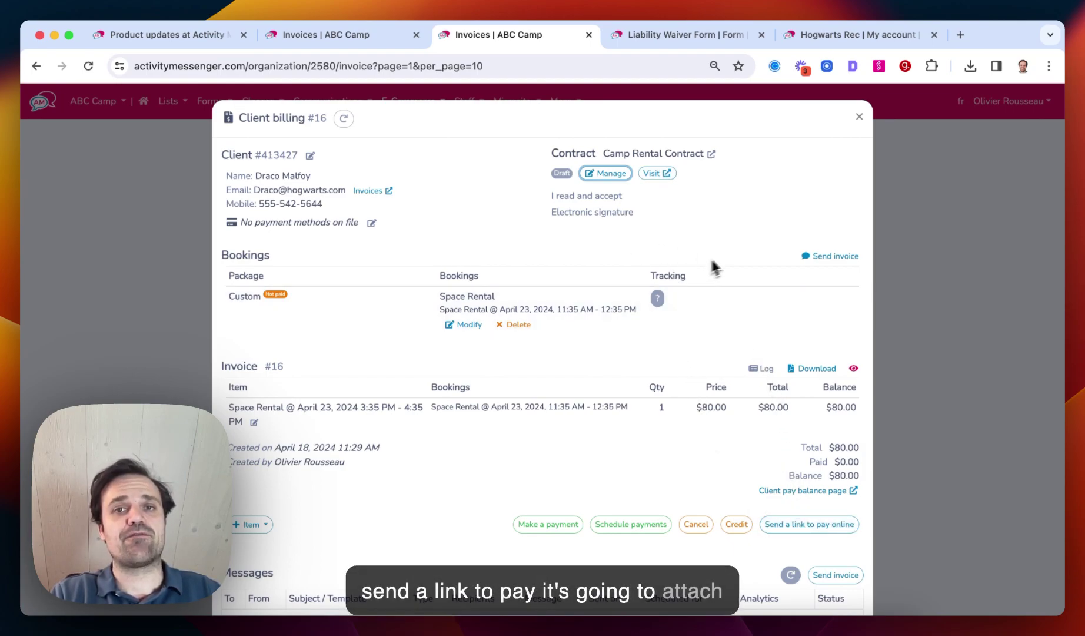
pyautogui.click(603, 175)
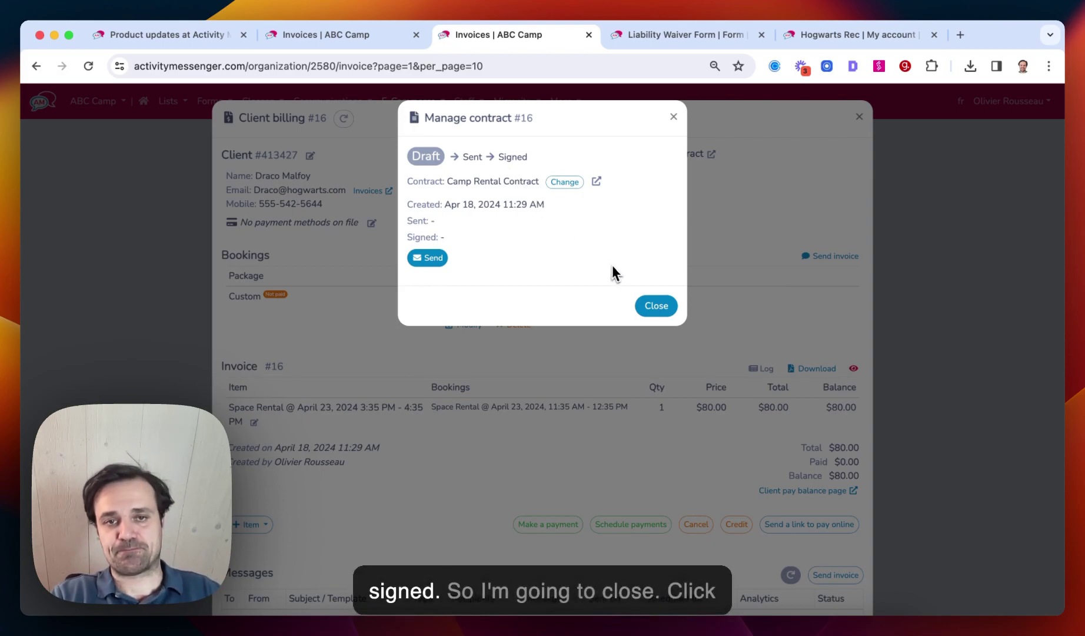
pyautogui.click(666, 305)
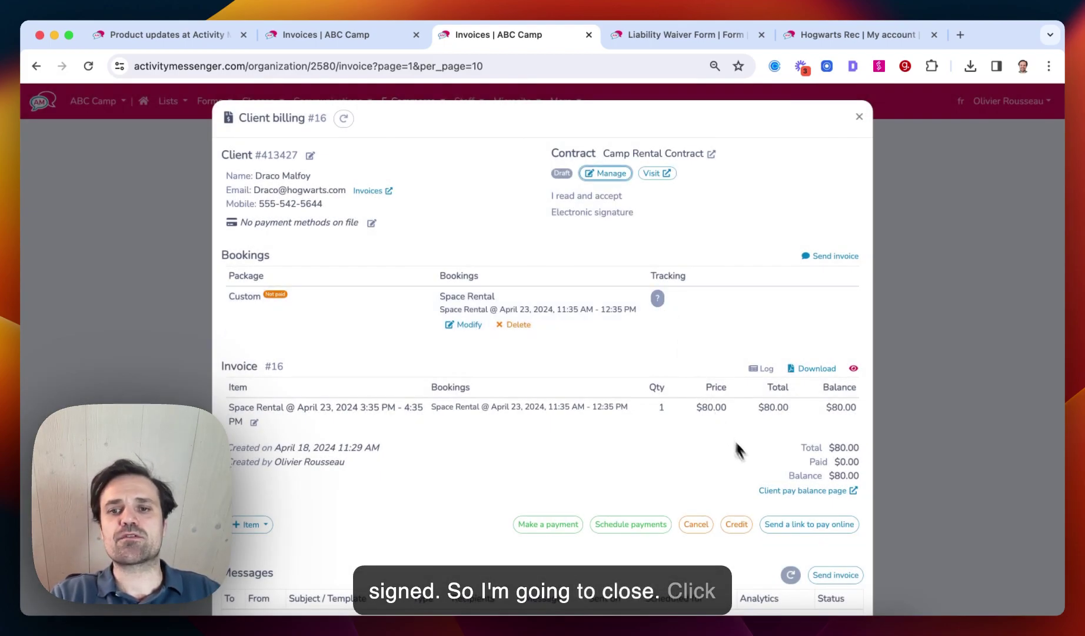
# - Email the client the online payment link with the contract for signing, and recheck the contract's status
pyautogui.click(782, 524)
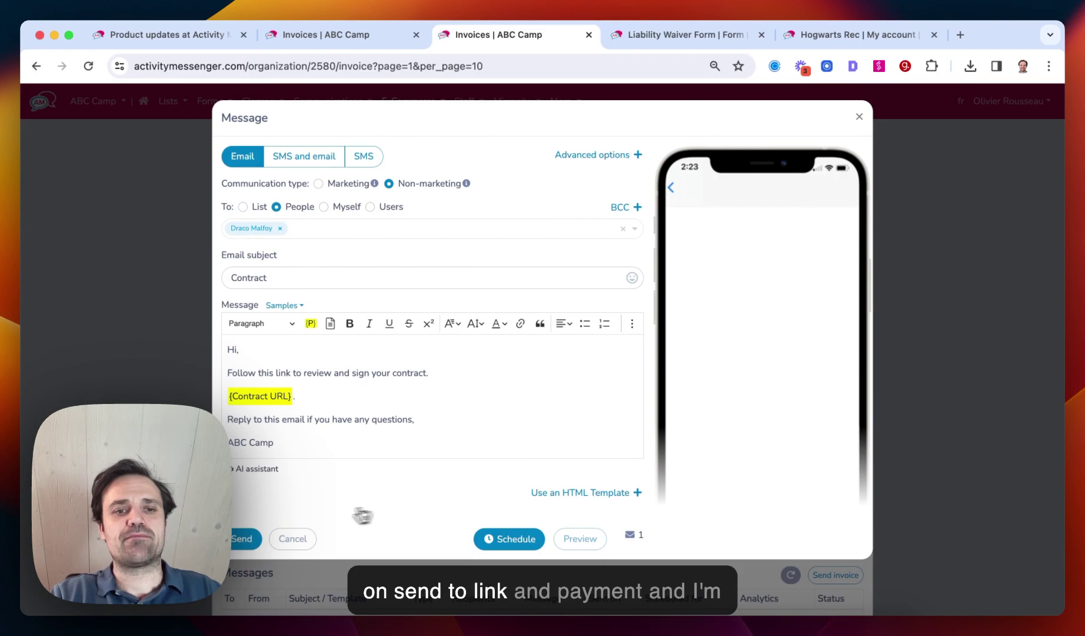
pyautogui.click(244, 539)
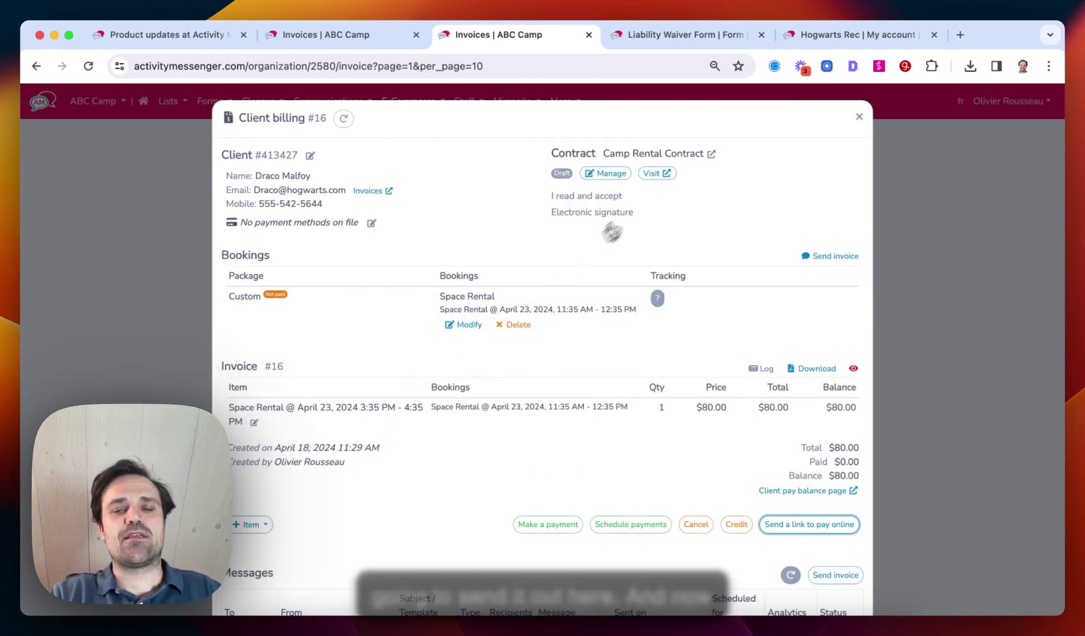
pyautogui.click(606, 175)
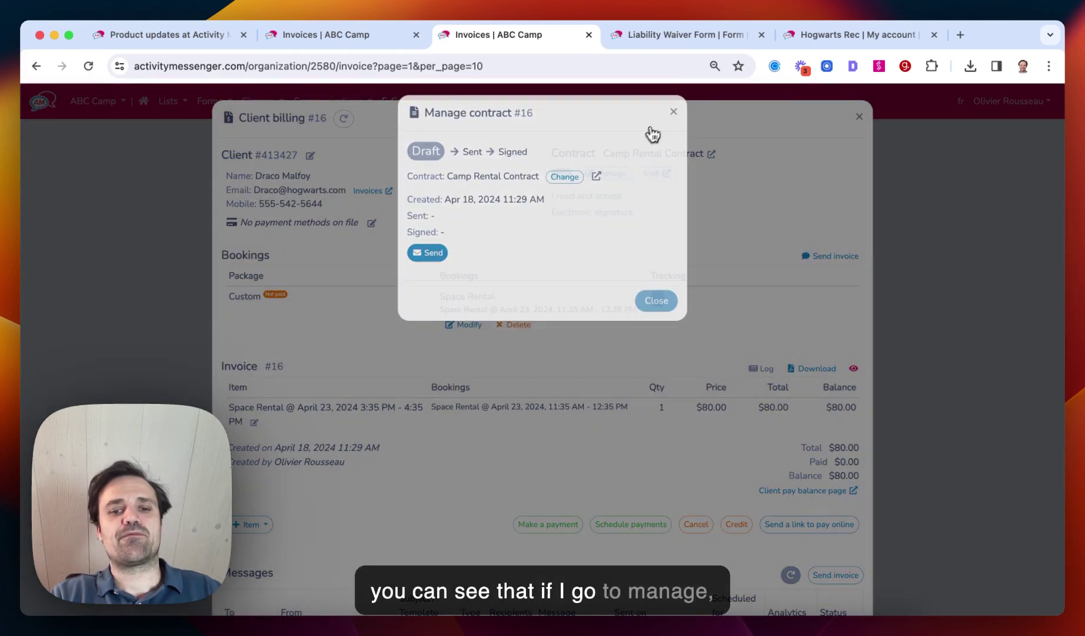
pyautogui.click(673, 117)
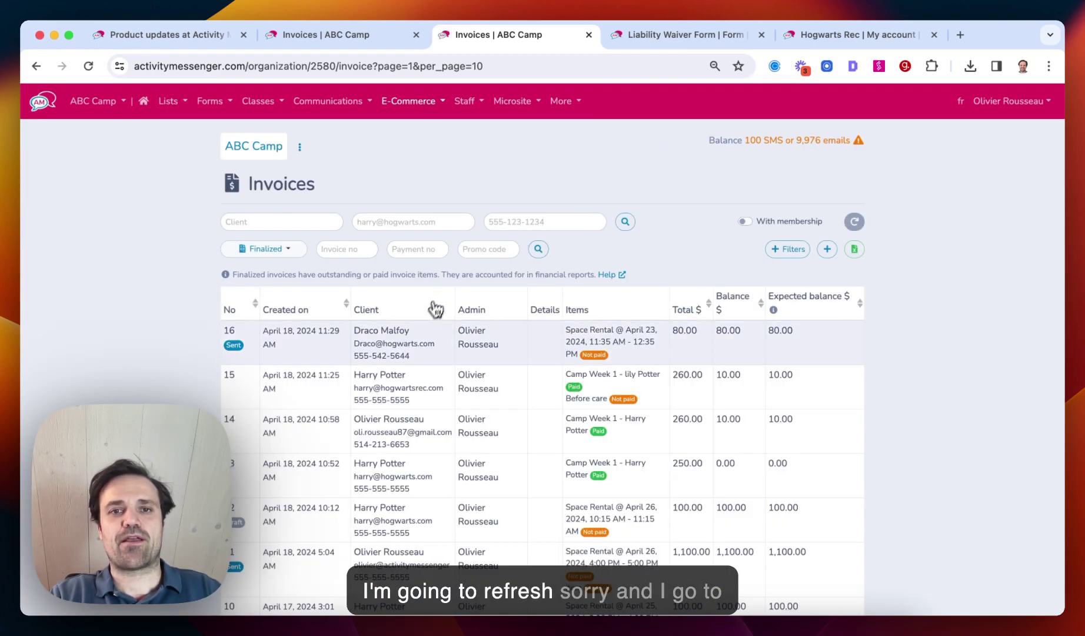
# - Reopen the newest space rental invoice, review its contract status and payment link, and close it
pyautogui.click(443, 343)
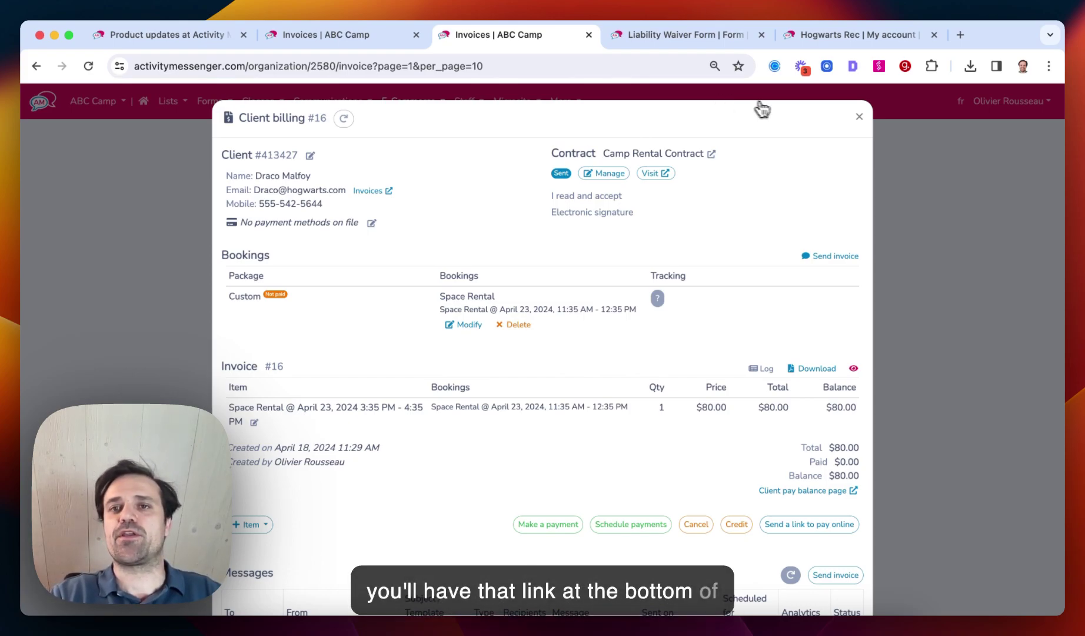
pyautogui.click(858, 116)
# - Open the Section 1 Assumption Of Risk, Consent & Liability terms of the Liability Waiver Form for editing
pyautogui.click(684, 37)
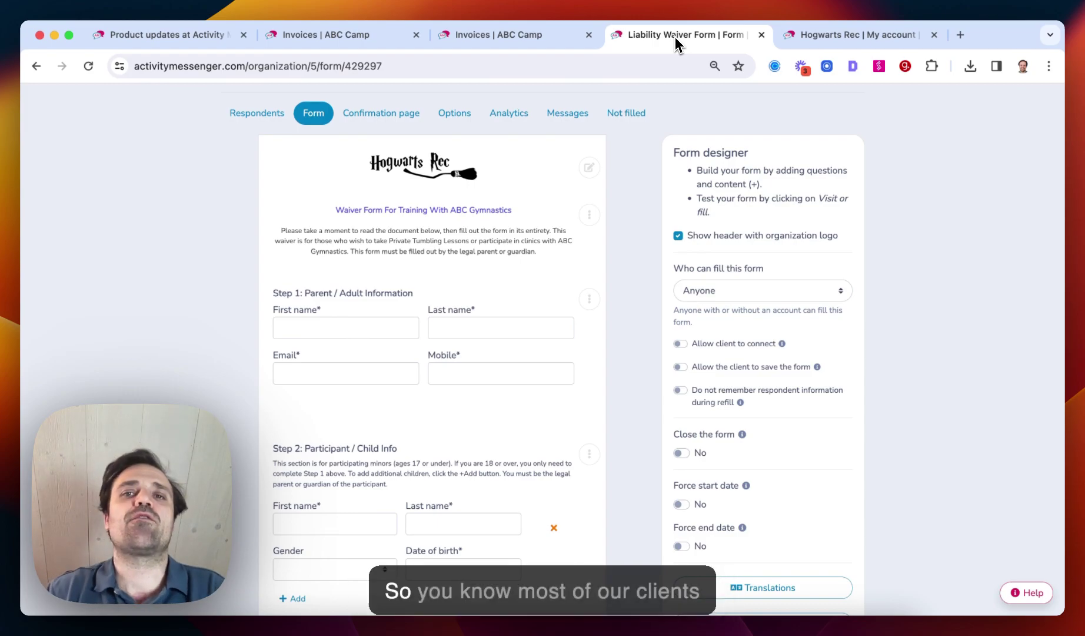
pyautogui.scroll(-5, 437, 354)
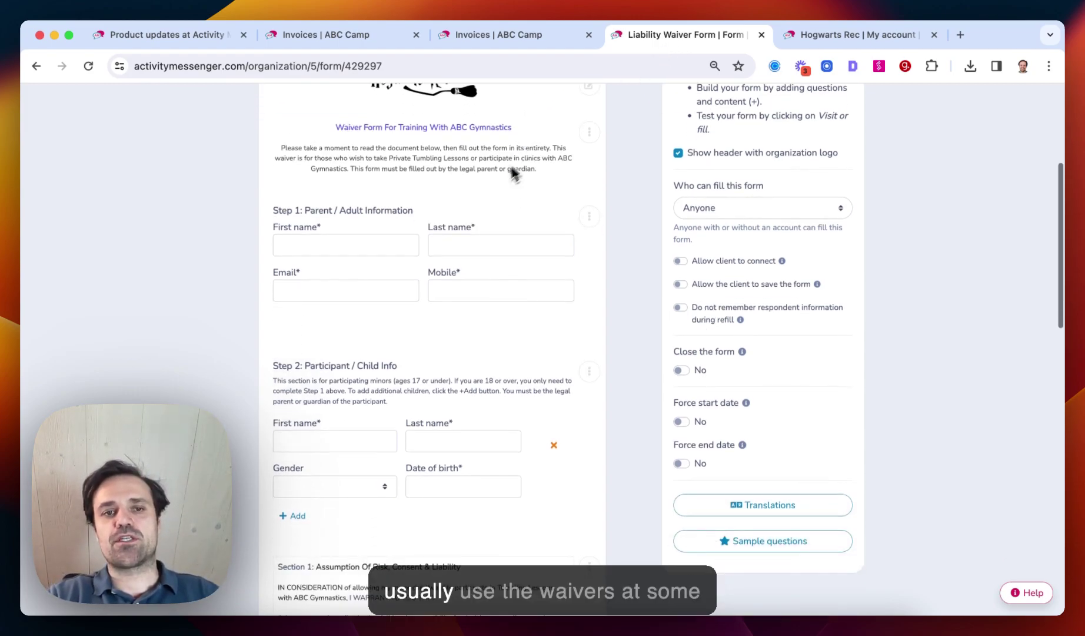
pyautogui.scroll(-5, 437, 353)
pyautogui.scroll(5, 455, 365)
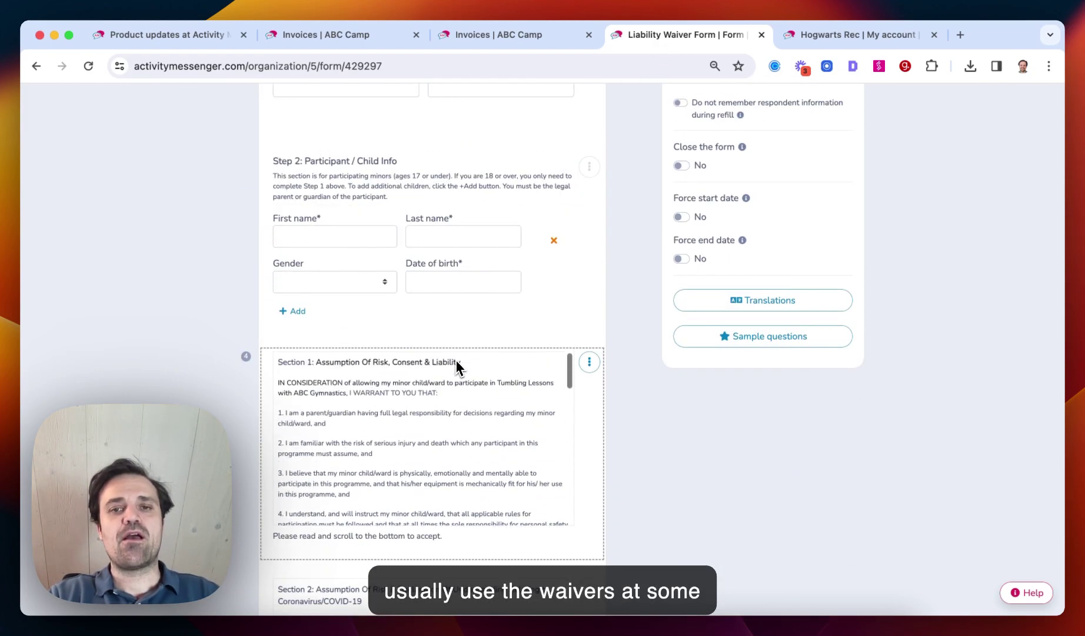
pyautogui.scroll(-1, 631, 406)
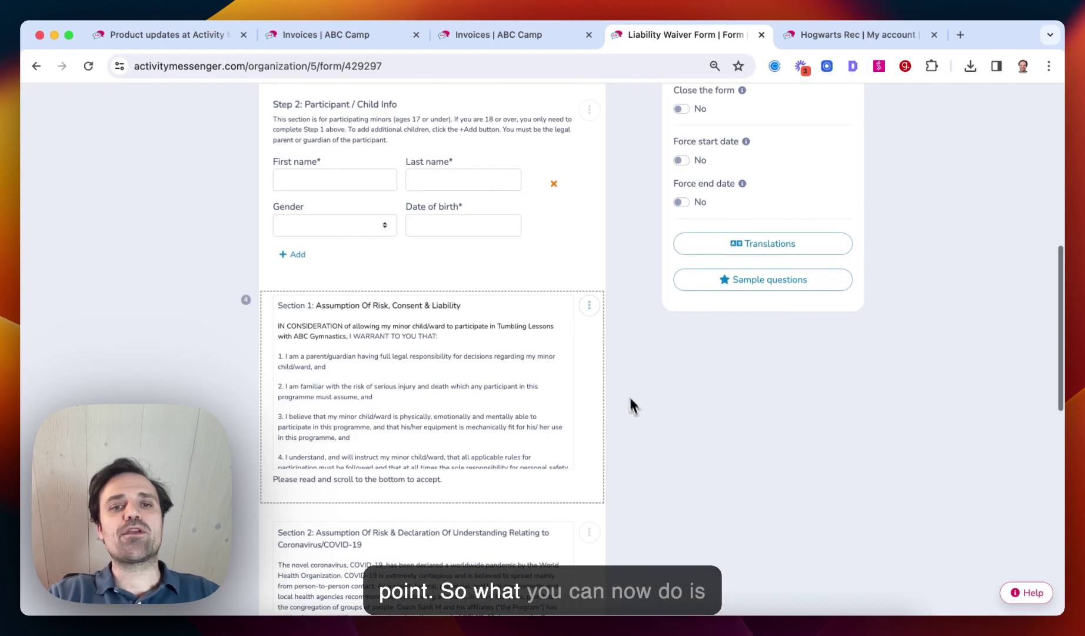
pyautogui.click(589, 305)
pyautogui.click(618, 331)
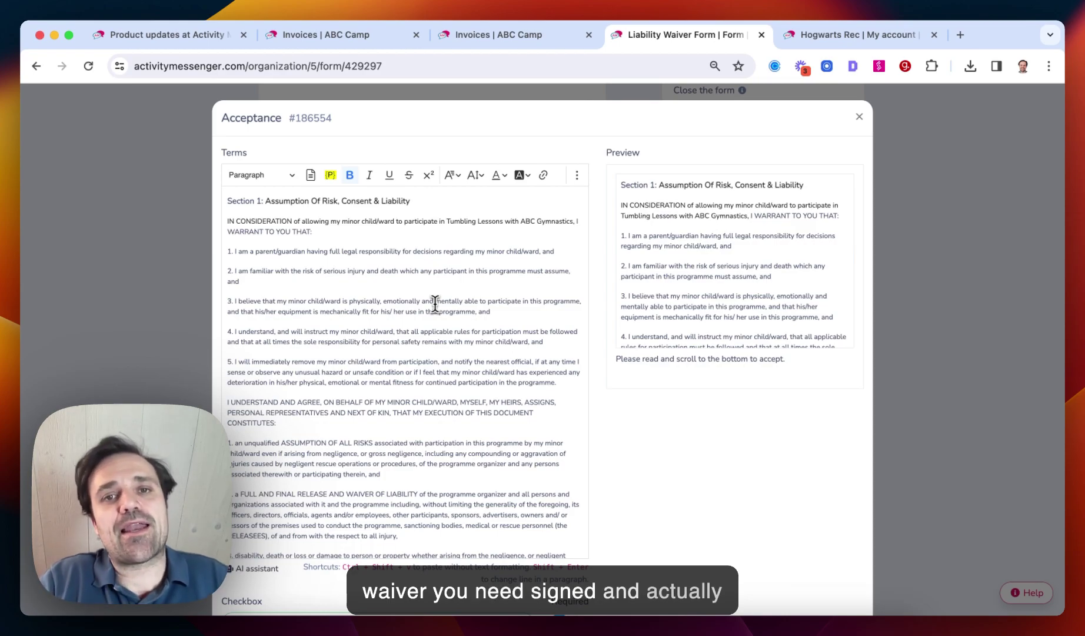
# - Replace "ABC Gymnastics" in the opening paragraph of the Section 1 terms with the Organization name placeholder and save the terms
pyautogui.moveTo(571, 224); pyautogui.dragTo(534, 224)
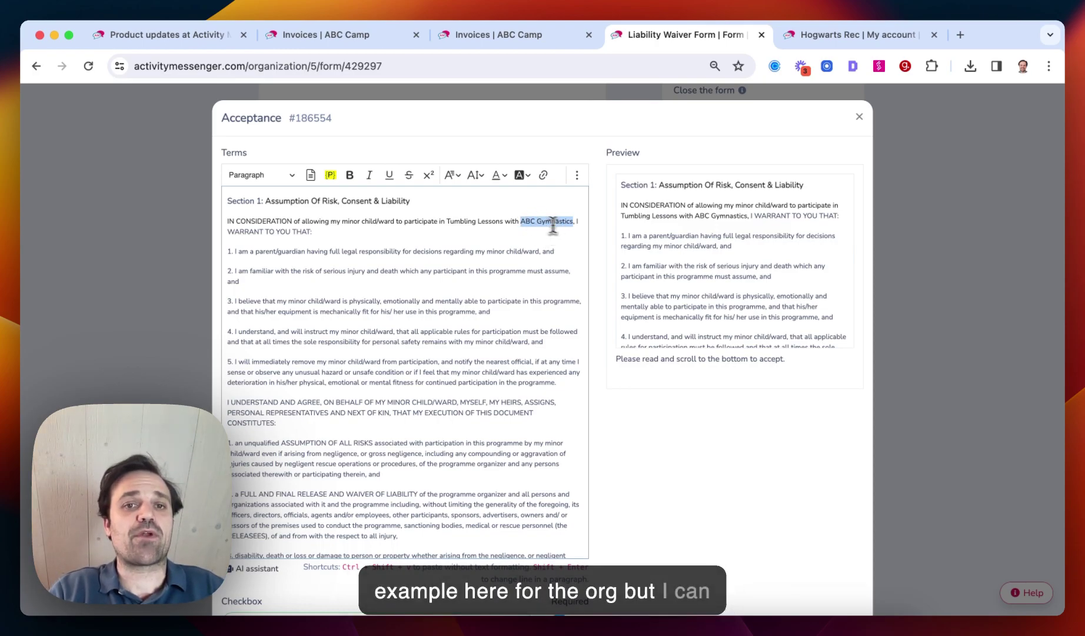
pyautogui.click(332, 175)
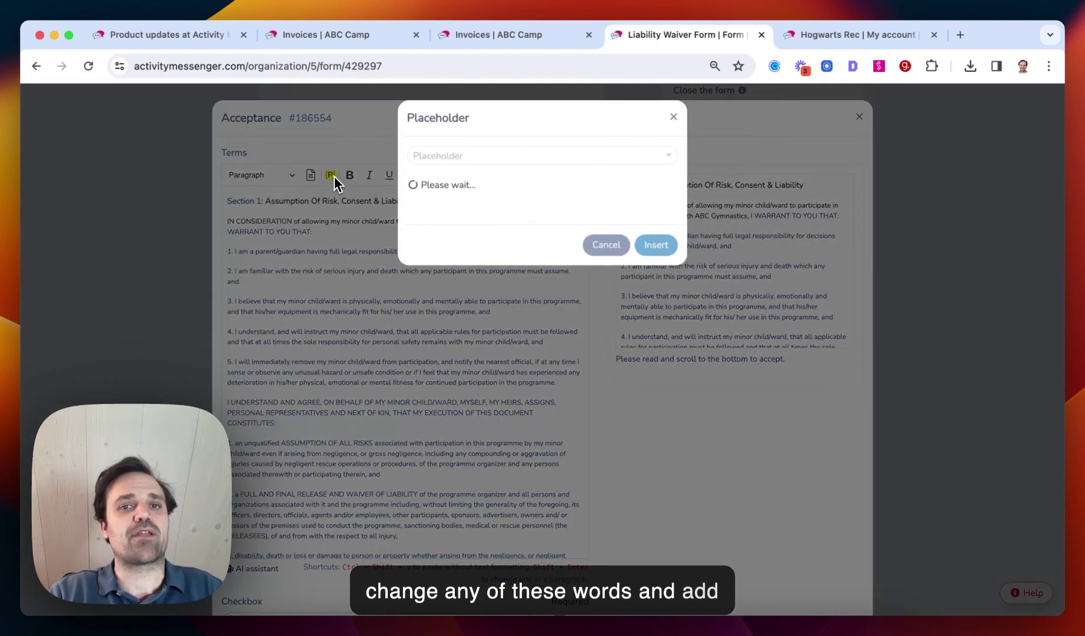
pyautogui.click(439, 157)
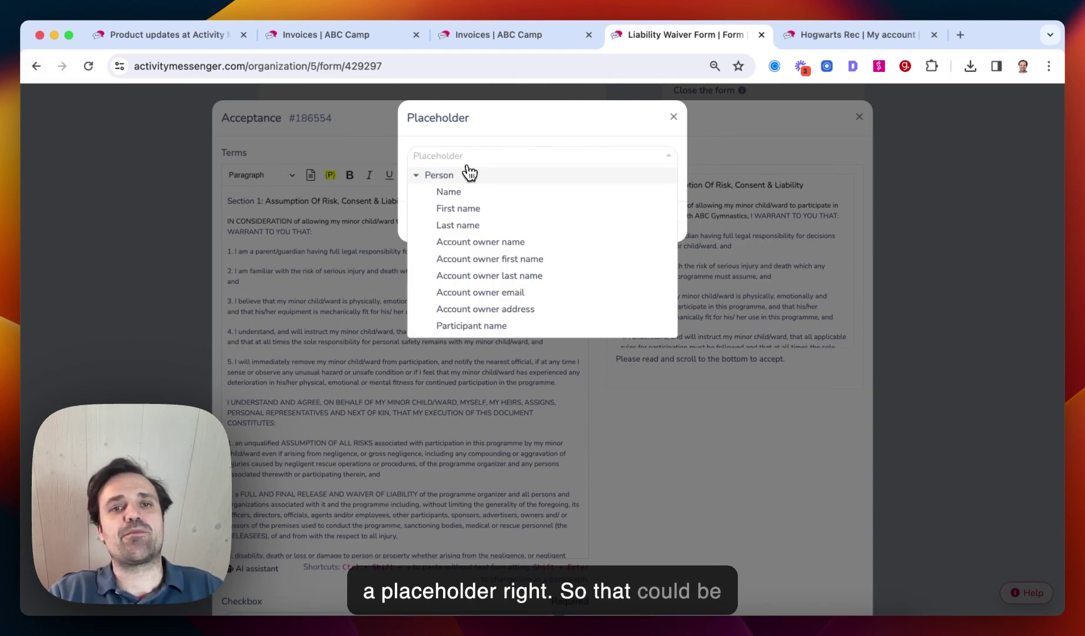
pyautogui.scroll(-3, 473, 235)
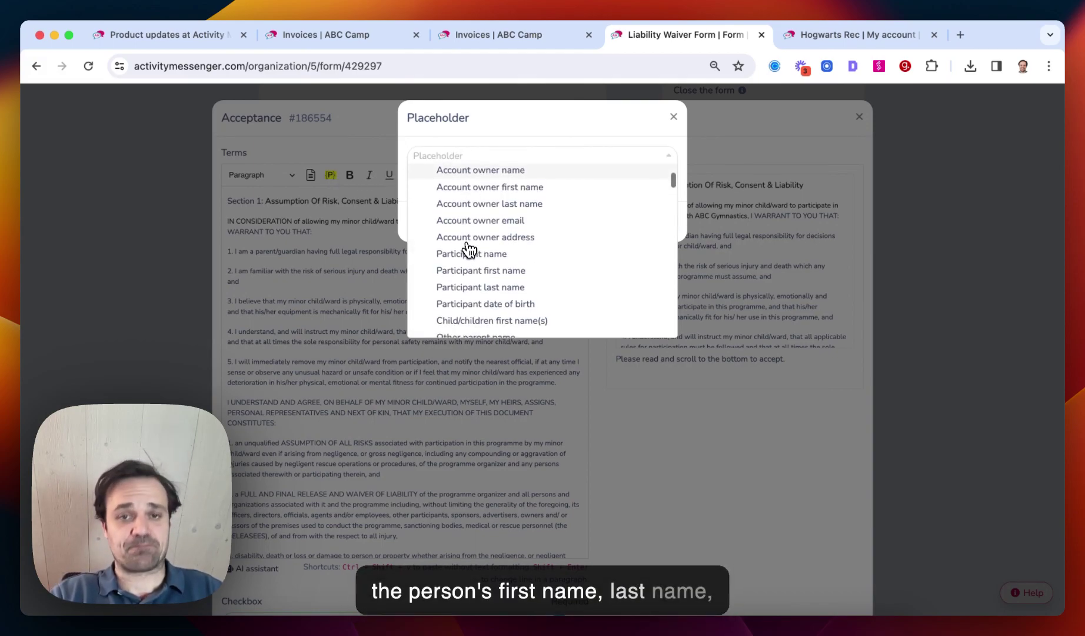
pyautogui.scroll(-10, 469, 254)
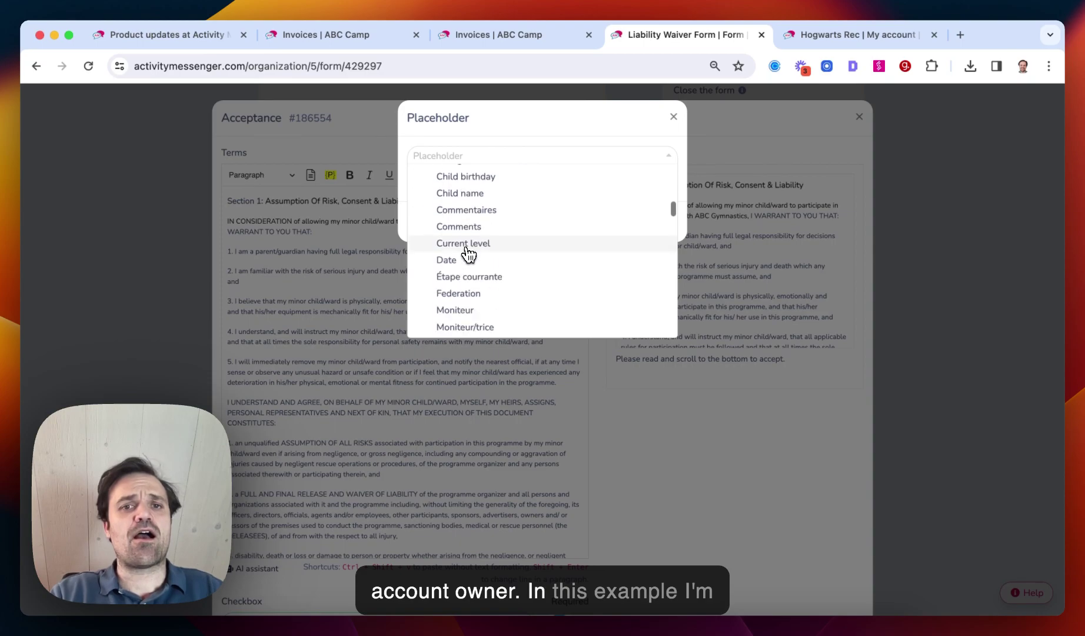
pyautogui.scroll(-5, 469, 254)
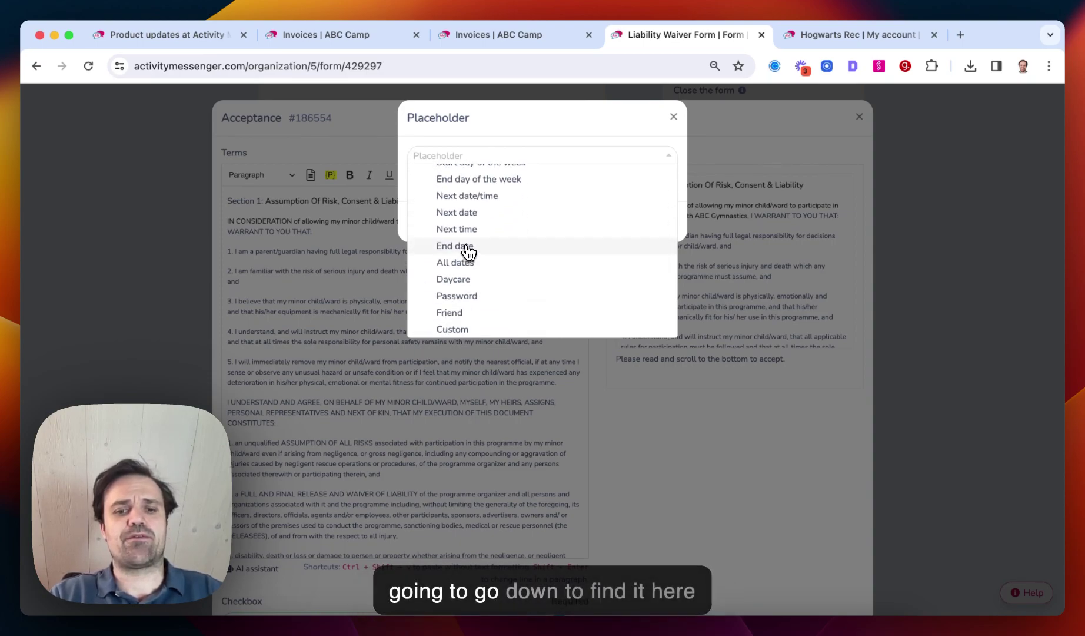
pyautogui.write('org')
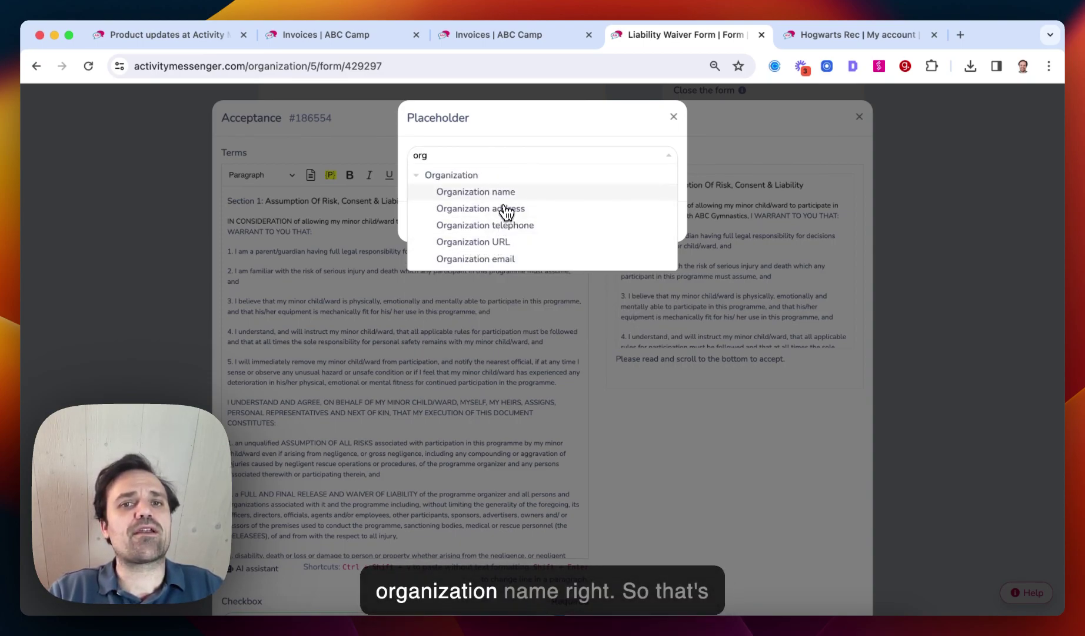
pyautogui.click(504, 199)
pyautogui.click(655, 245)
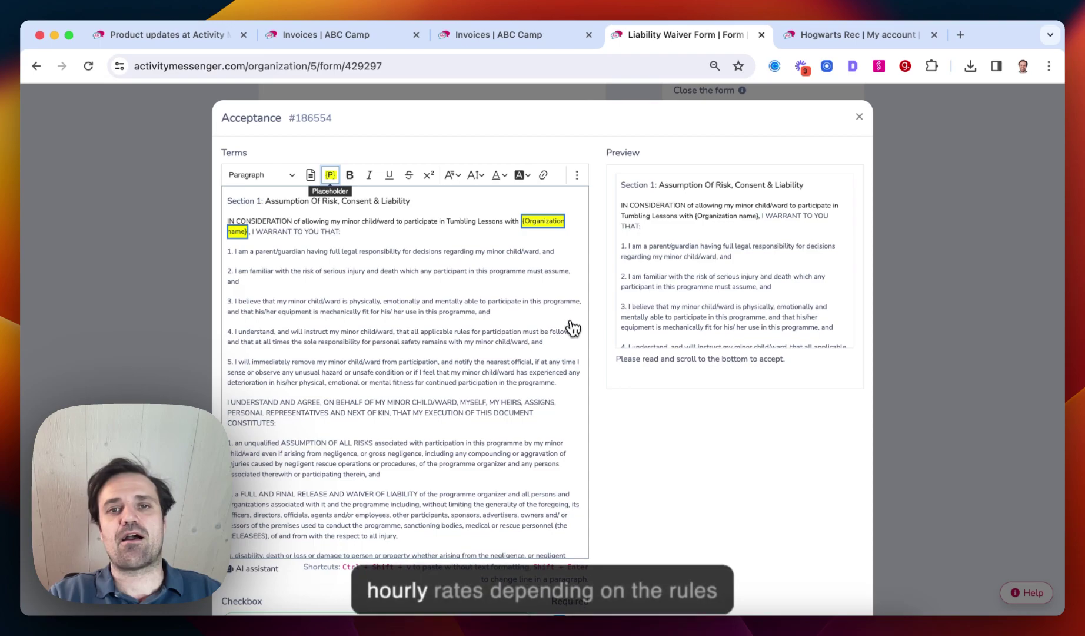
pyautogui.scroll(-3, 620, 453)
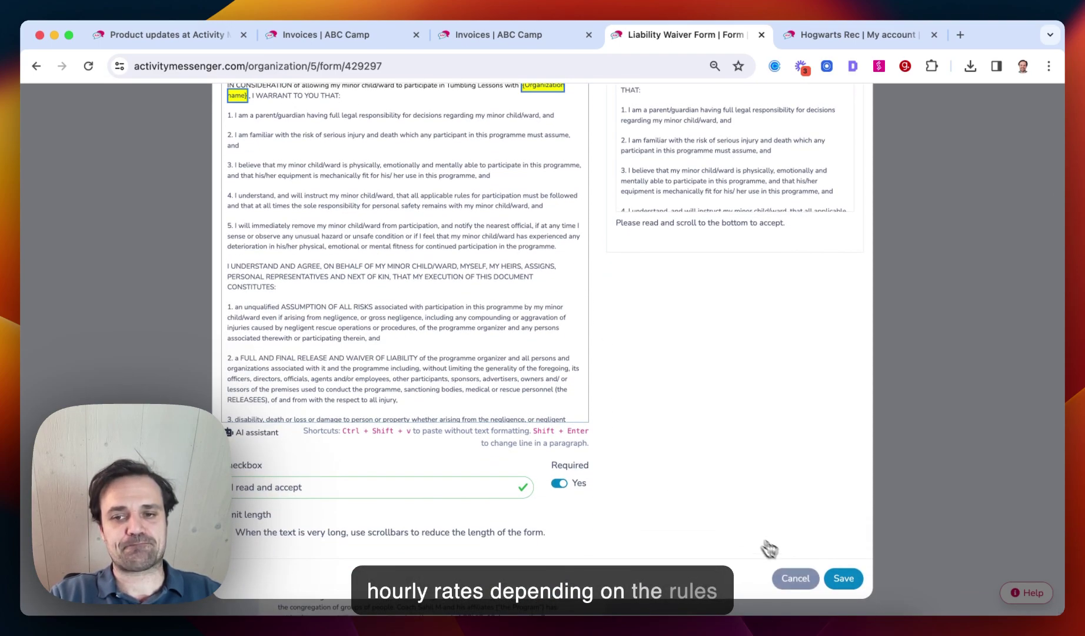
pyautogui.click(836, 582)
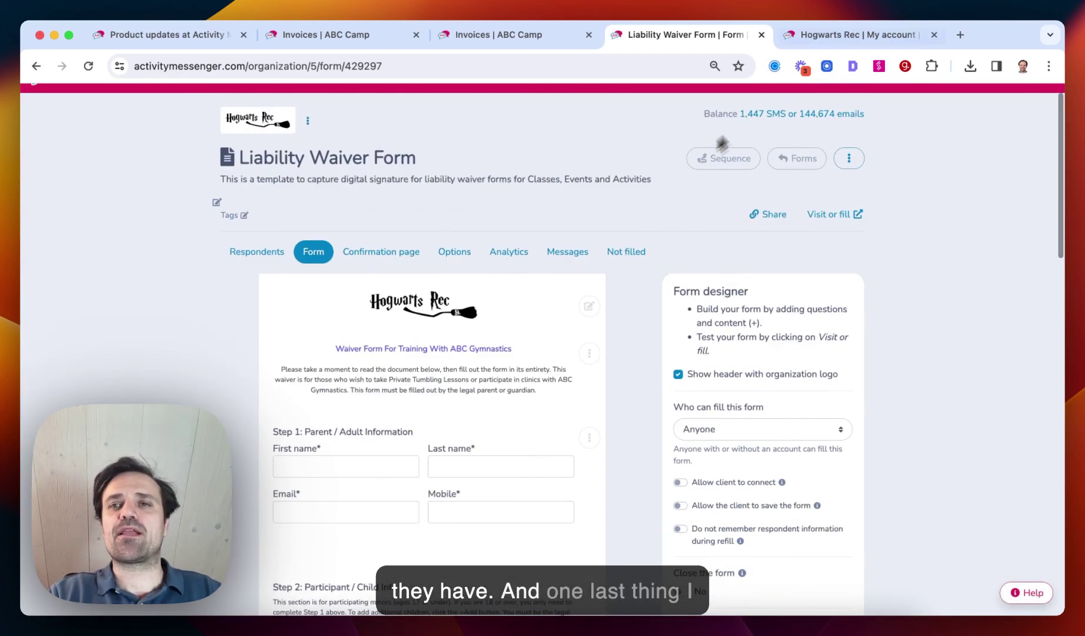
# - View the credit card on file in the Hogwarts Rec client account, open its update form, and close the form without changes
pyautogui.click(835, 40)
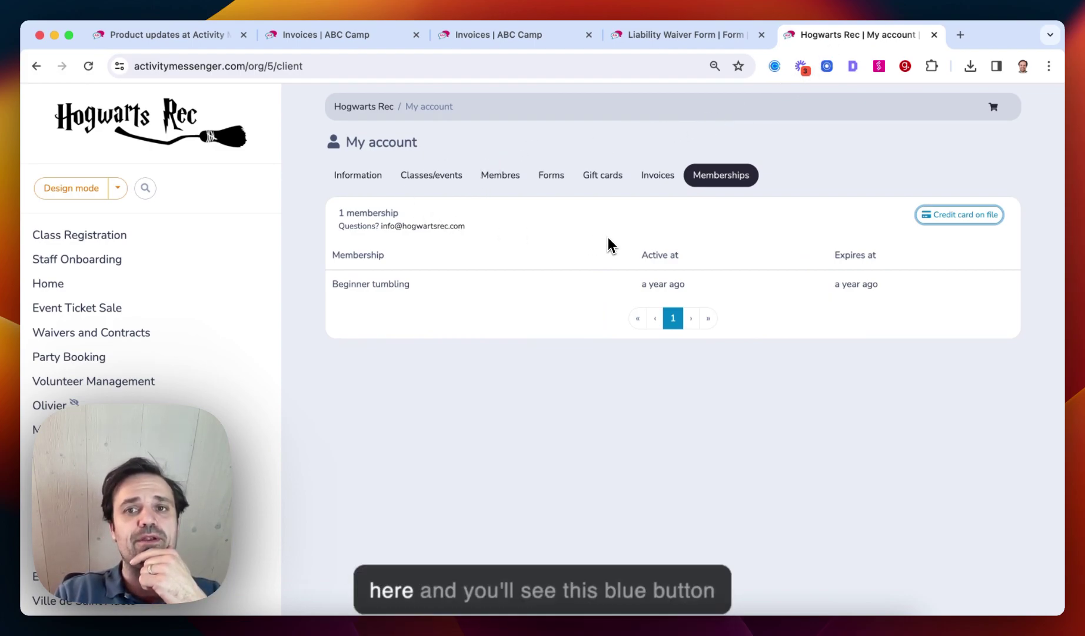
pyautogui.click(951, 227)
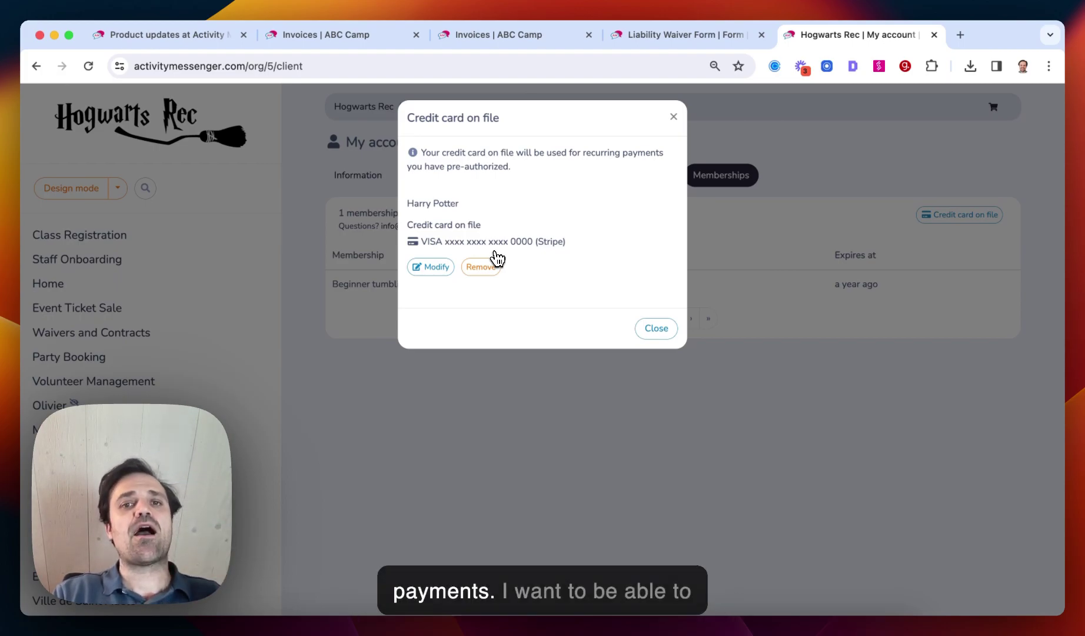
pyautogui.click(442, 267)
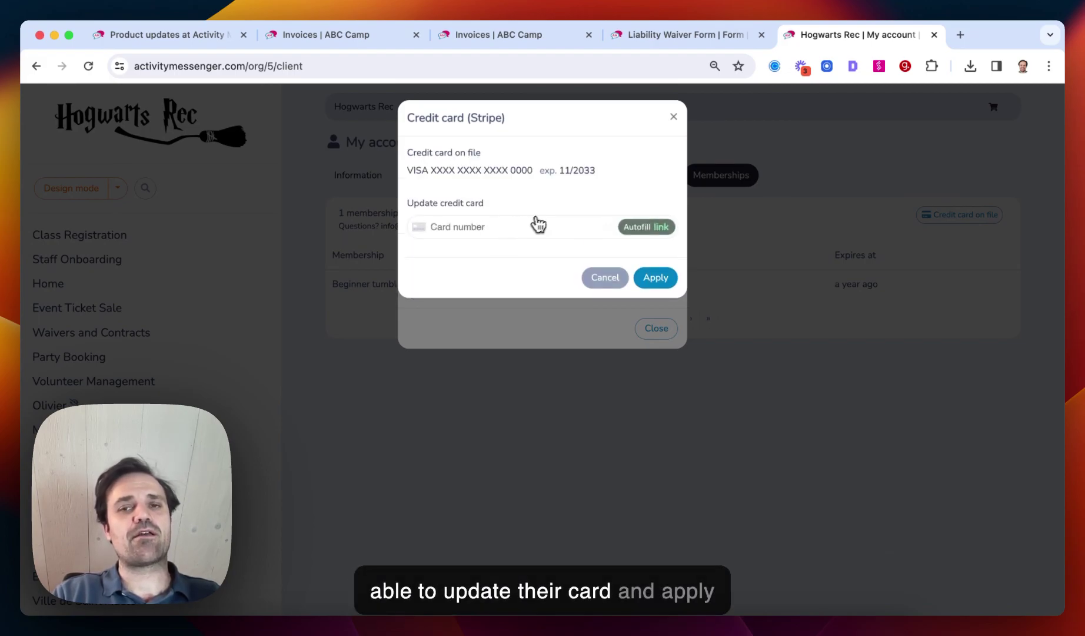
pyautogui.click(674, 117)
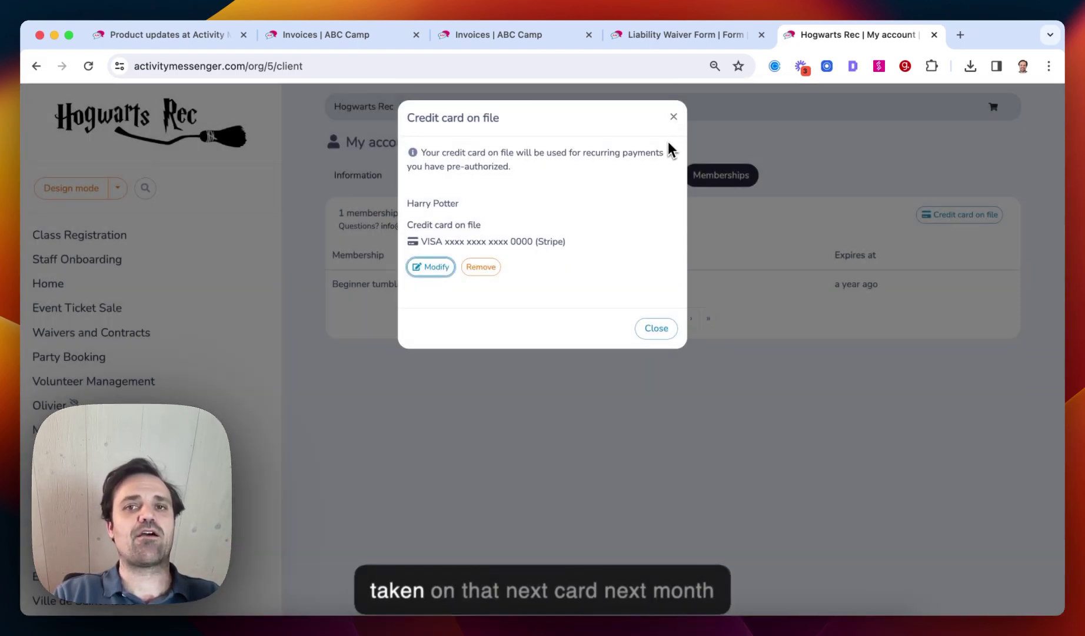